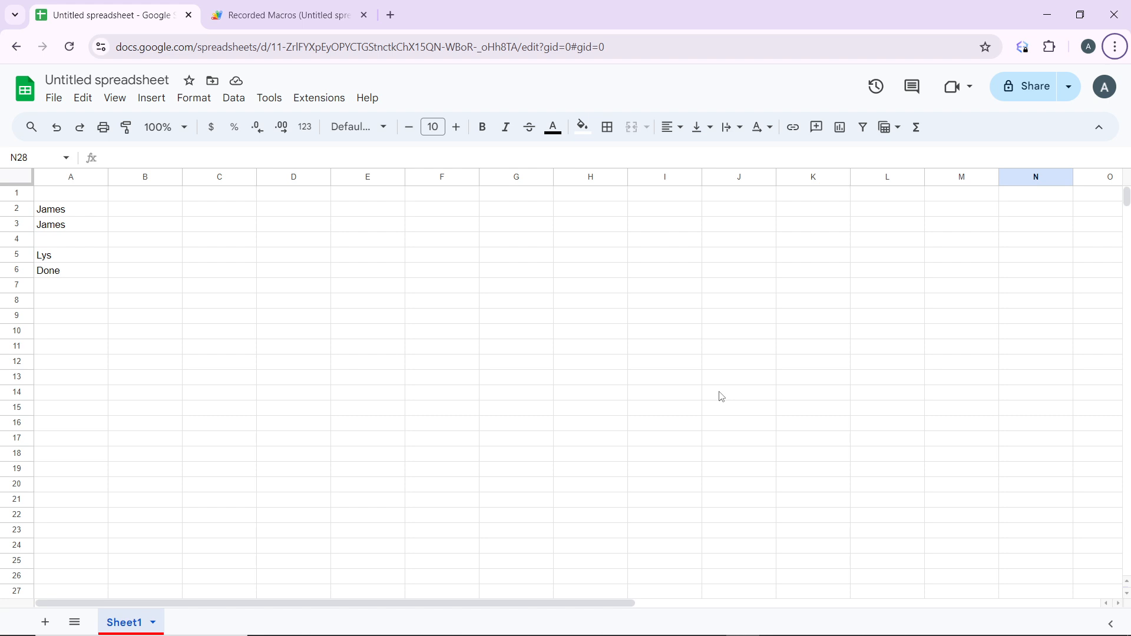
pyautogui.click(151, 211)
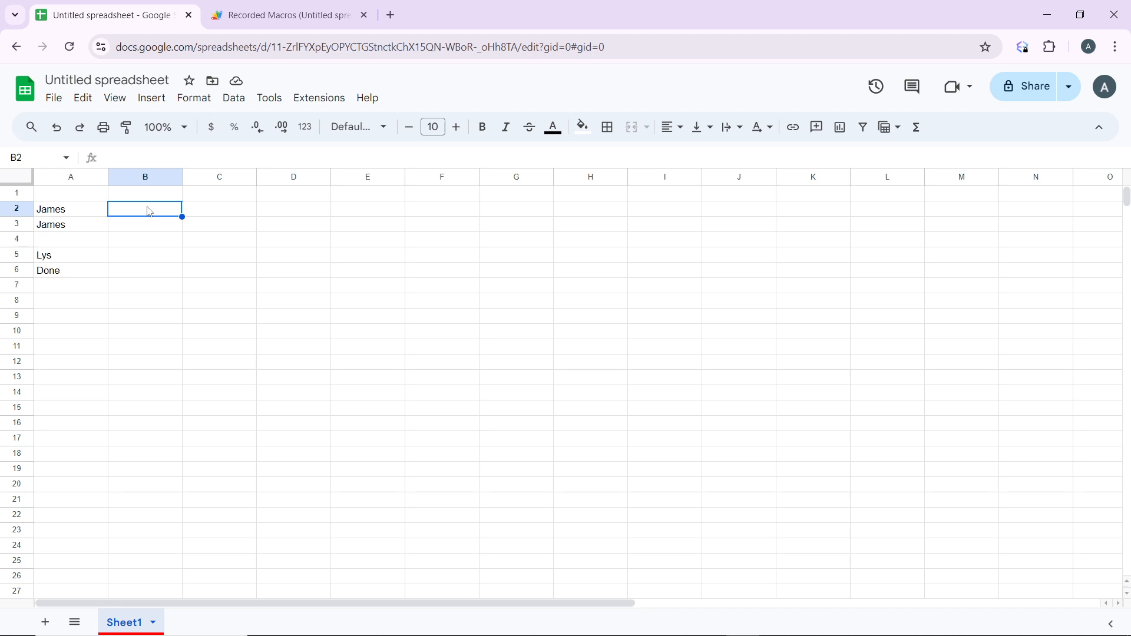
pyautogui.write('=')
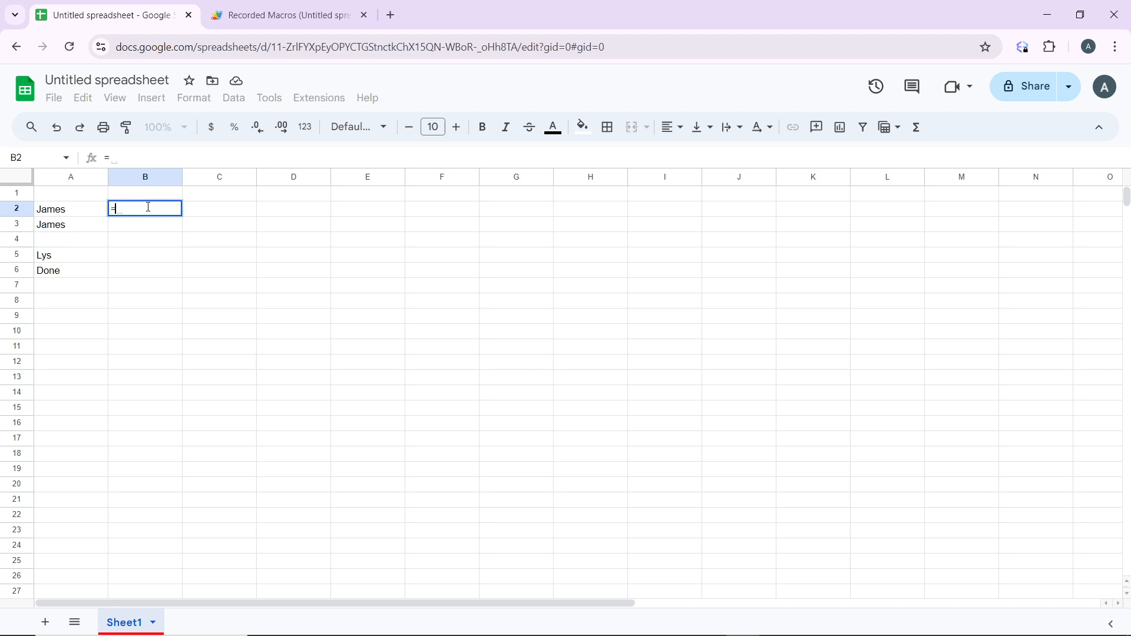
pyautogui.write('SUM')
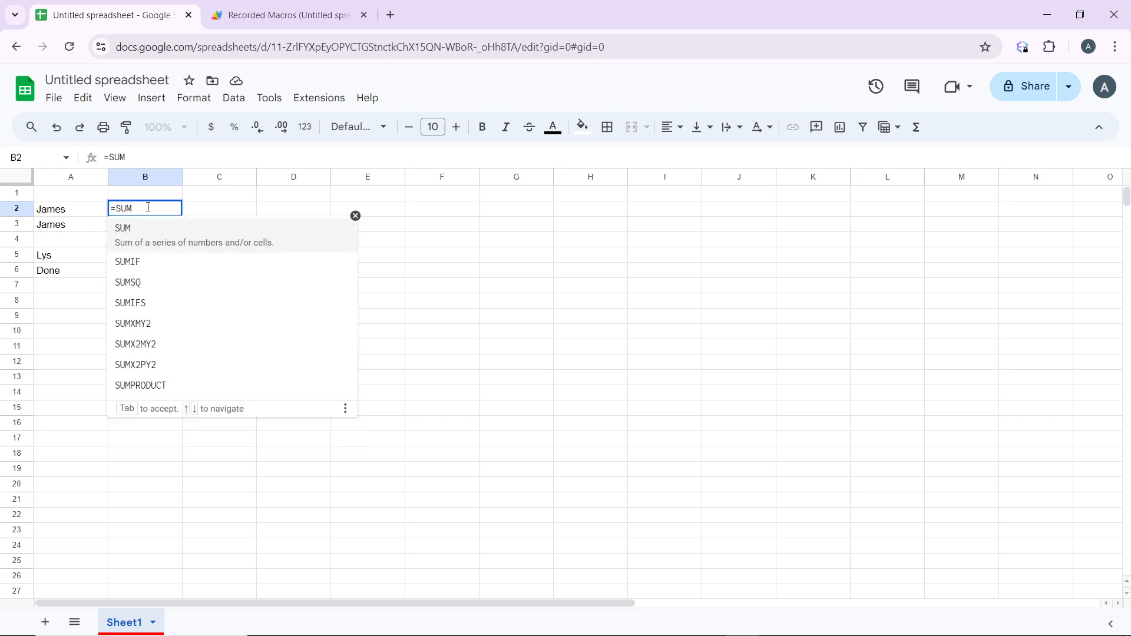
pyautogui.write('9')
pyautogui.press('BackSpace')
pyautogui.write('9')
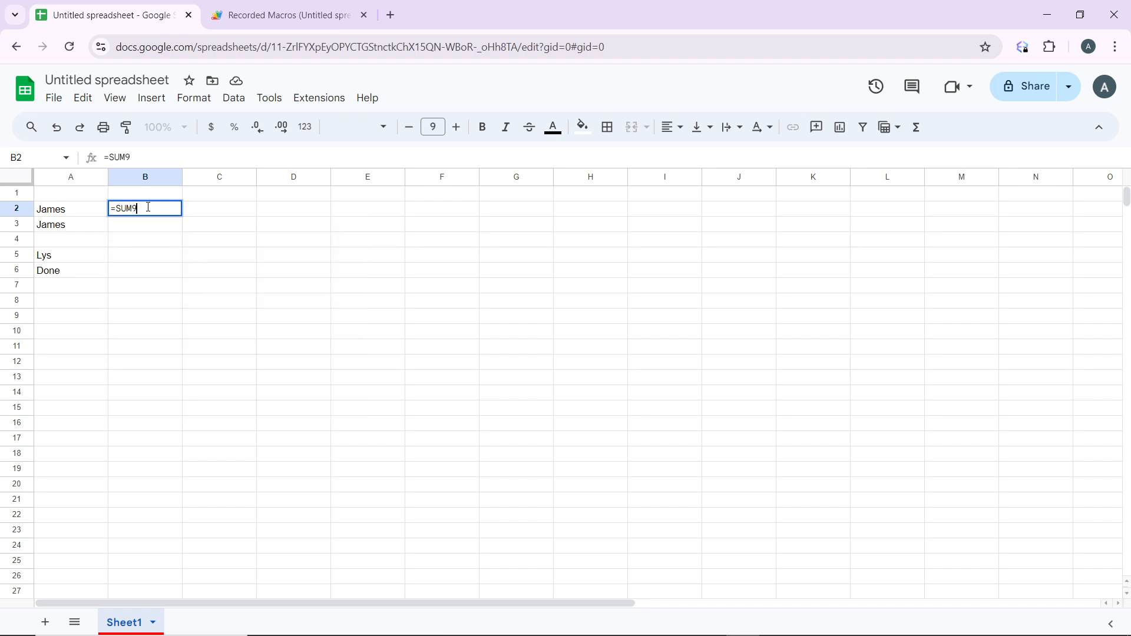
pyautogui.write('(')
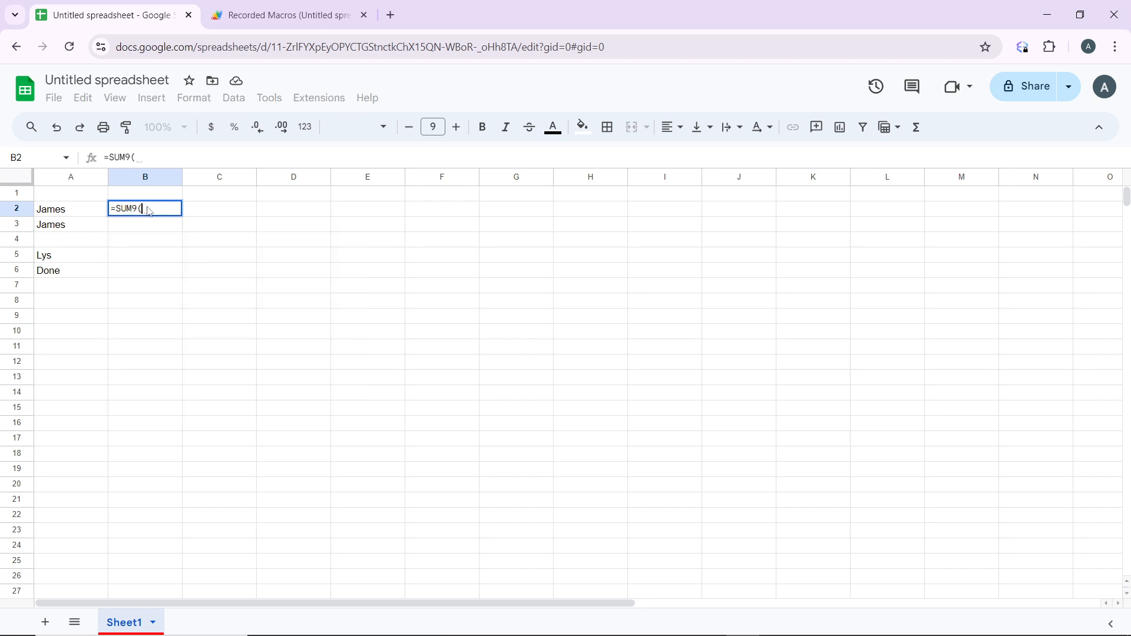
pyautogui.press('BackSpace')
pyautogui.press('BackSpace')
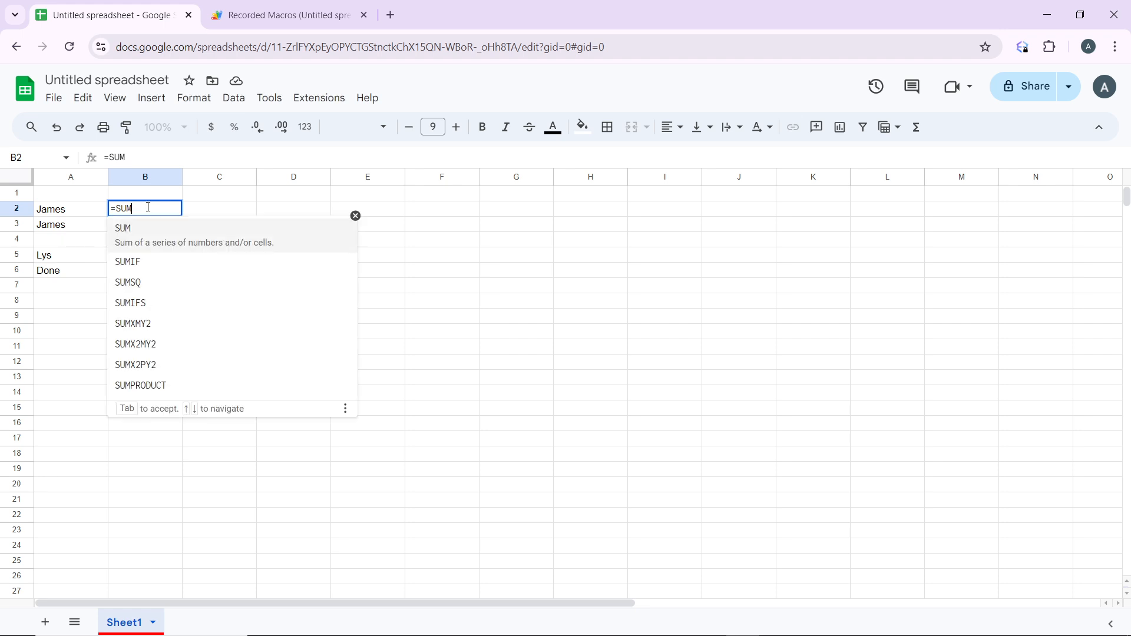
pyautogui.write('(')
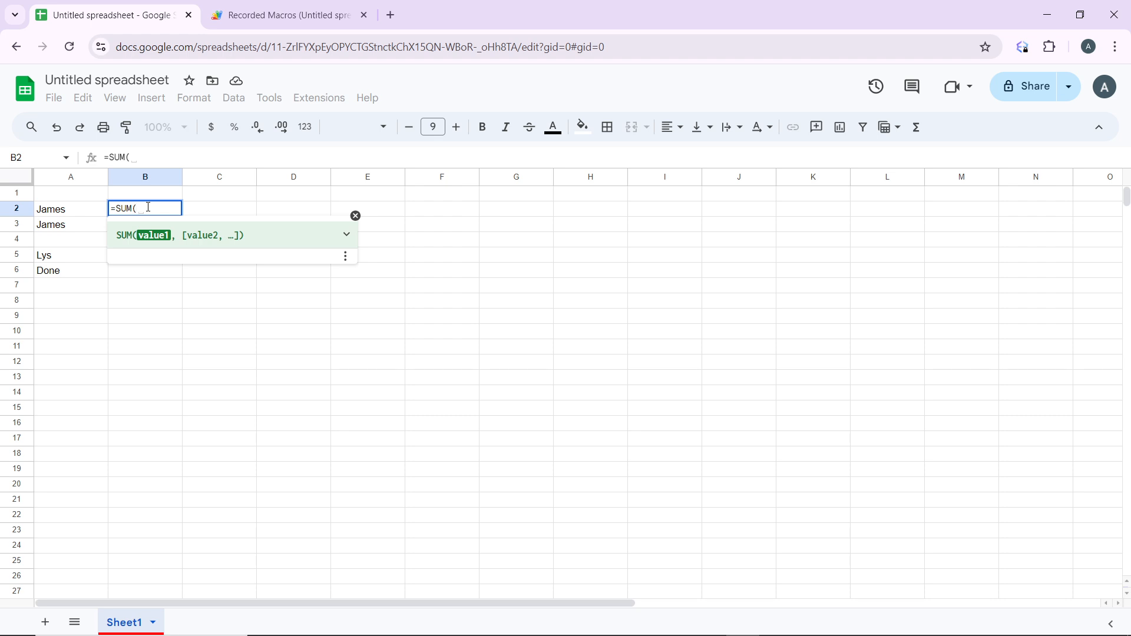
pyautogui.click(78, 216)
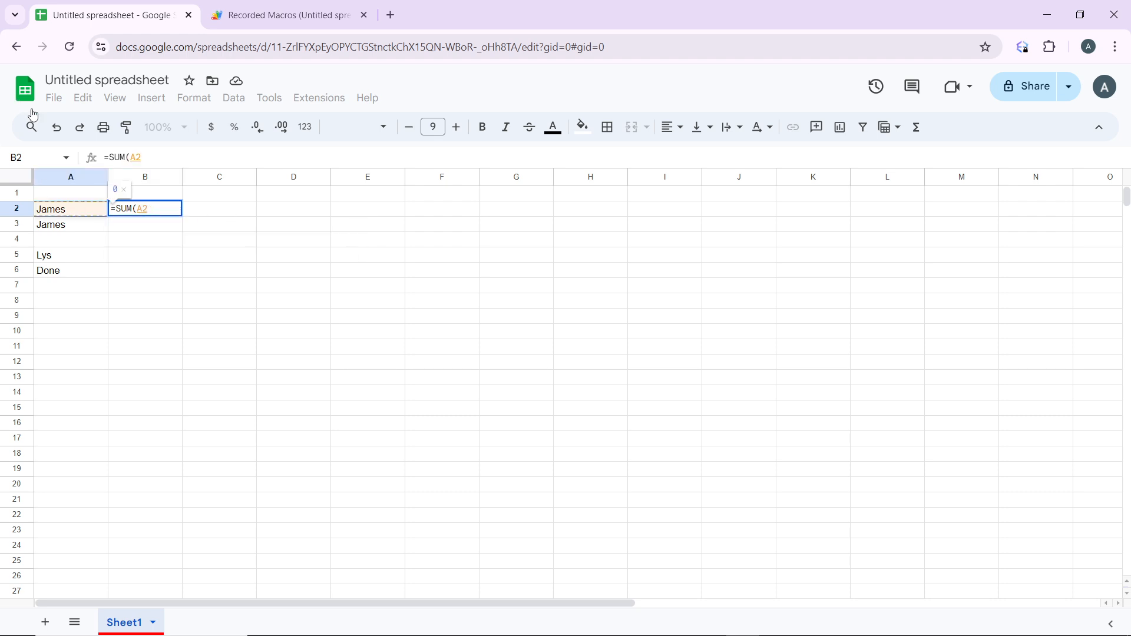
pyautogui.click(53, 129)
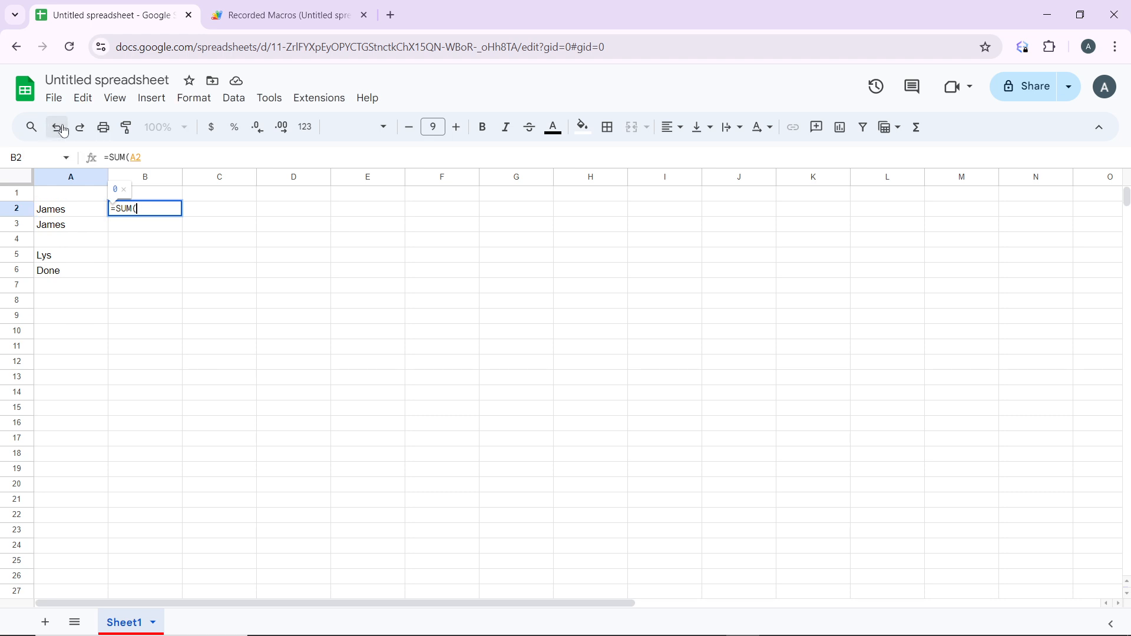
pyautogui.click(157, 289)
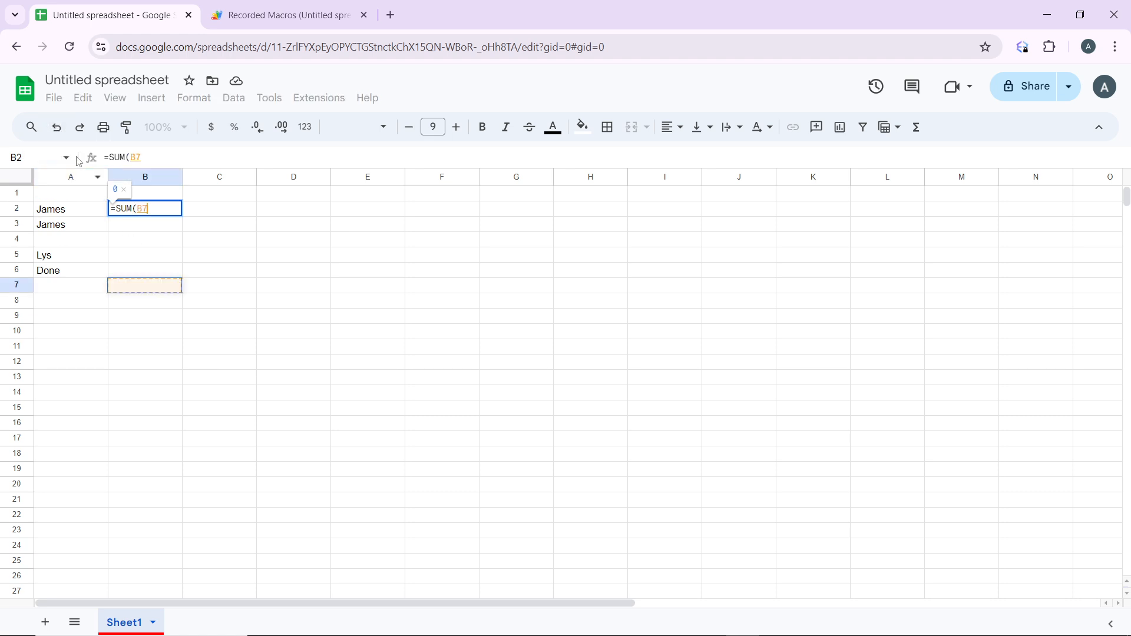
pyautogui.click(138, 209)
pyautogui.press('BackSpace')
pyautogui.press('BackSpace')
pyautogui.press('BackSpace')
pyautogui.press('BackSpace')
pyautogui.press('BackSpace')
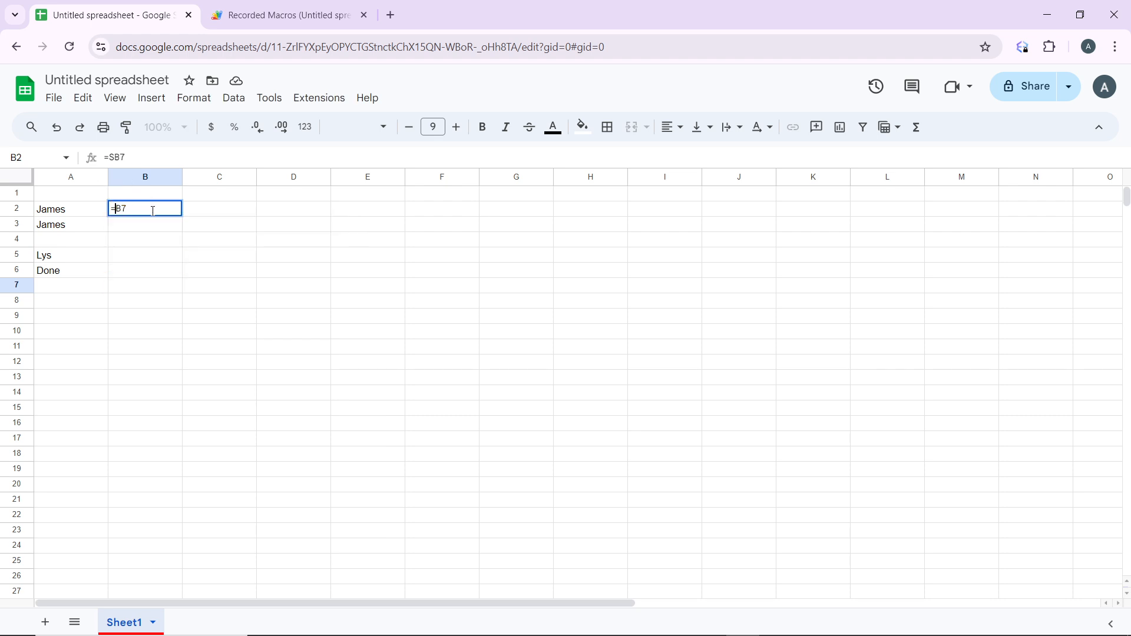
pyautogui.press('Delete')
pyautogui.press('Delete')
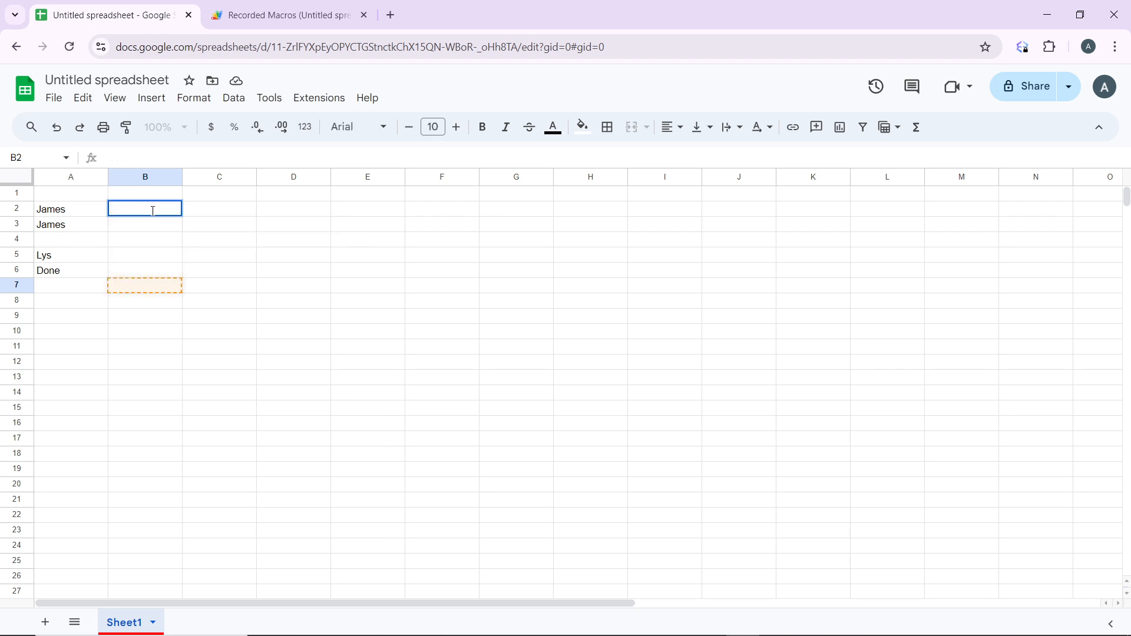
# - Clear the contents of cells A2, A3, A5 and A6
pyautogui.click(73, 210)
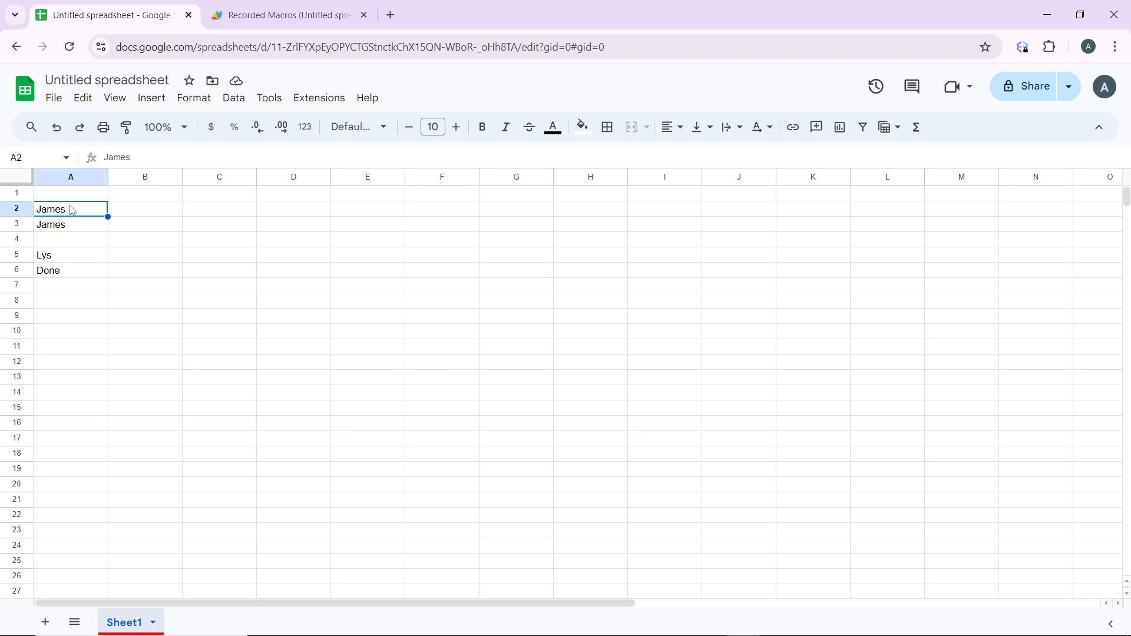
pyautogui.press('Delete')
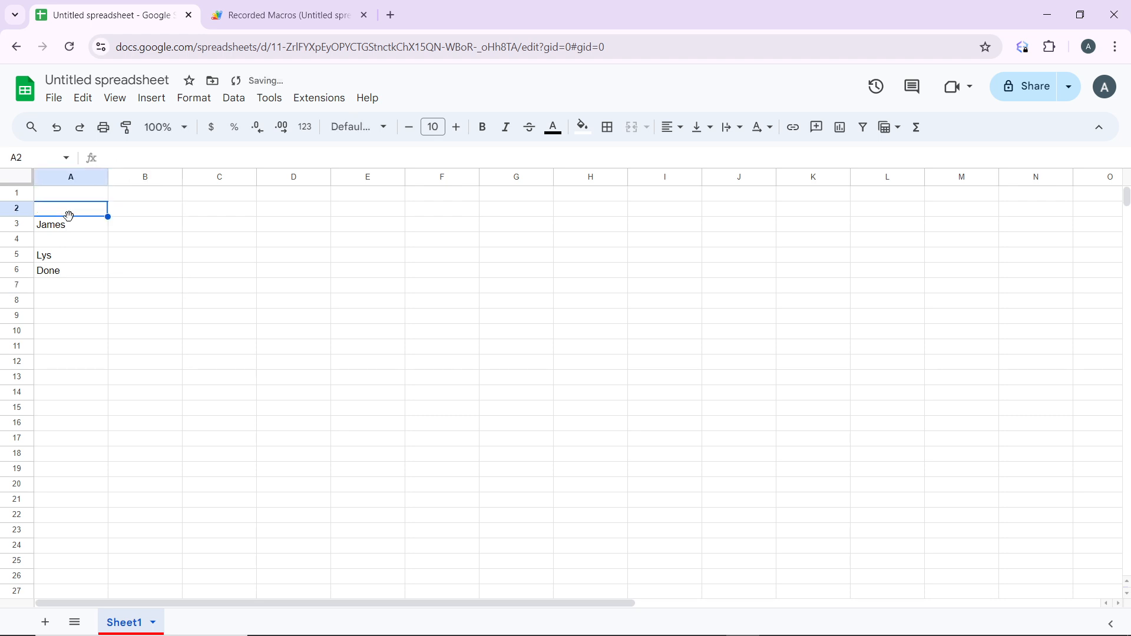
pyautogui.click(71, 229)
pyautogui.press('Delete')
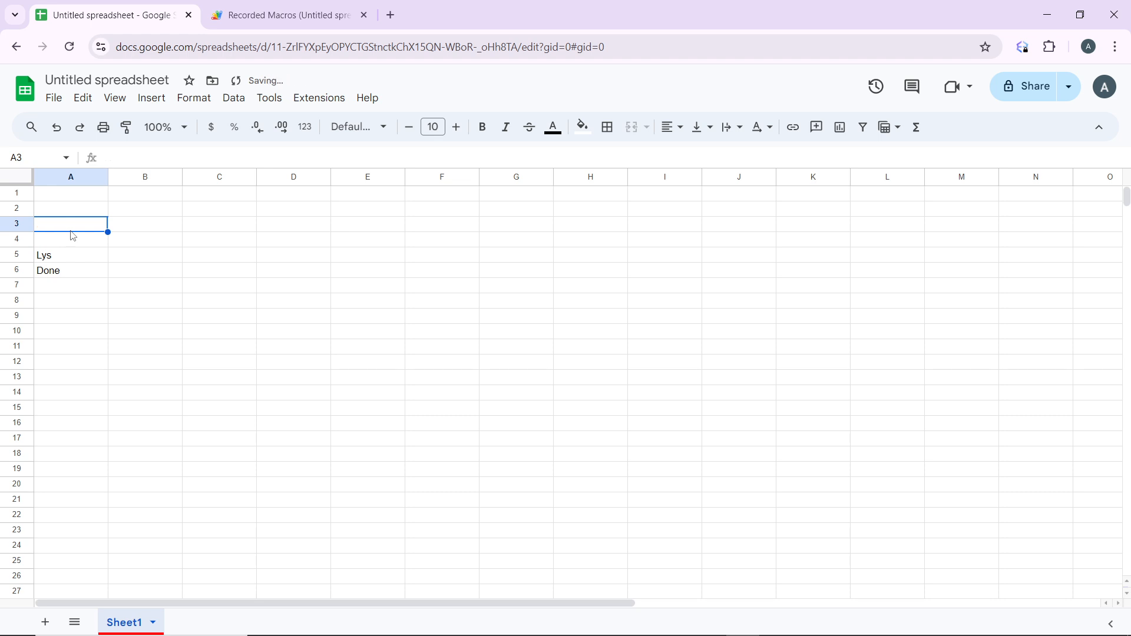
pyautogui.click(70, 257)
pyautogui.press('Delete')
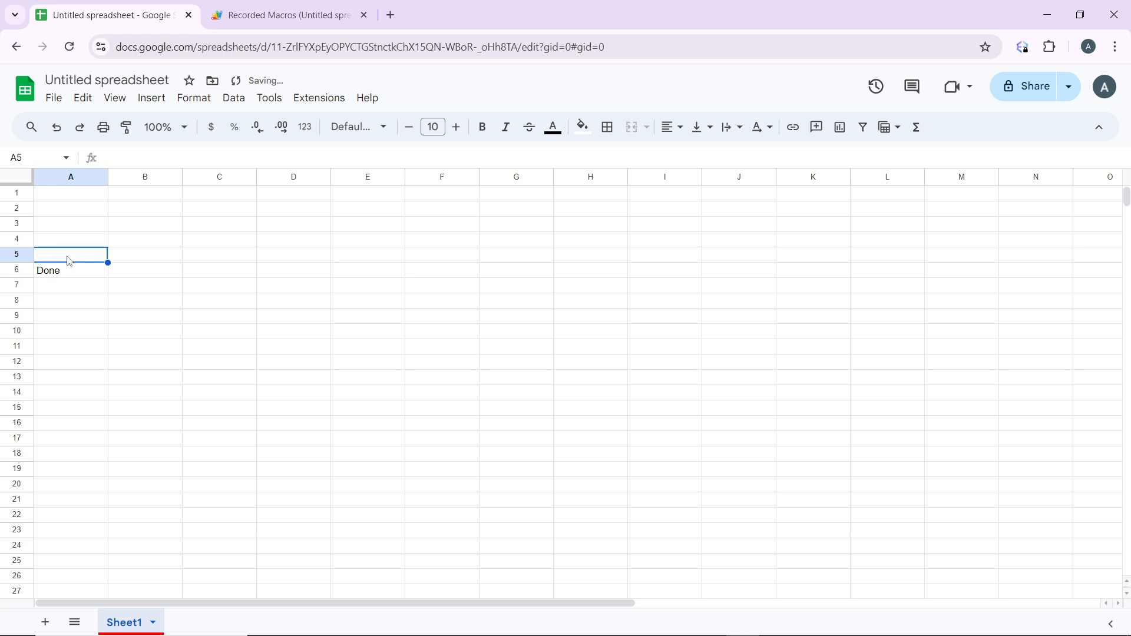
pyautogui.click(68, 274)
pyautogui.press('Delete')
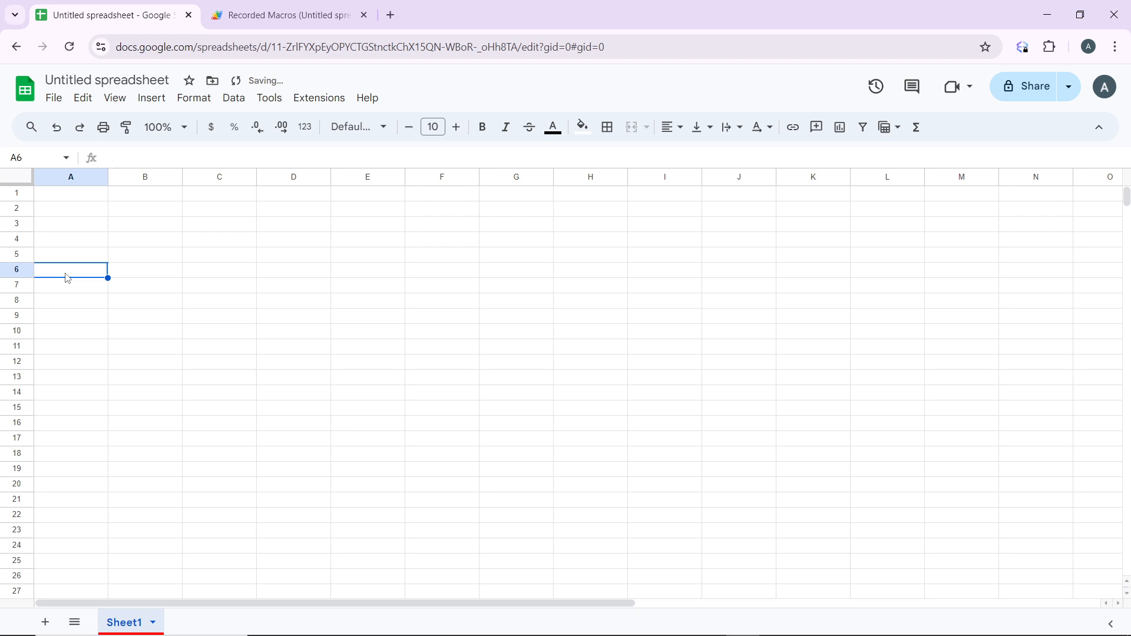
# - Enter 30 in cell A1 and 40 in cell B1
pyautogui.click(73, 199)
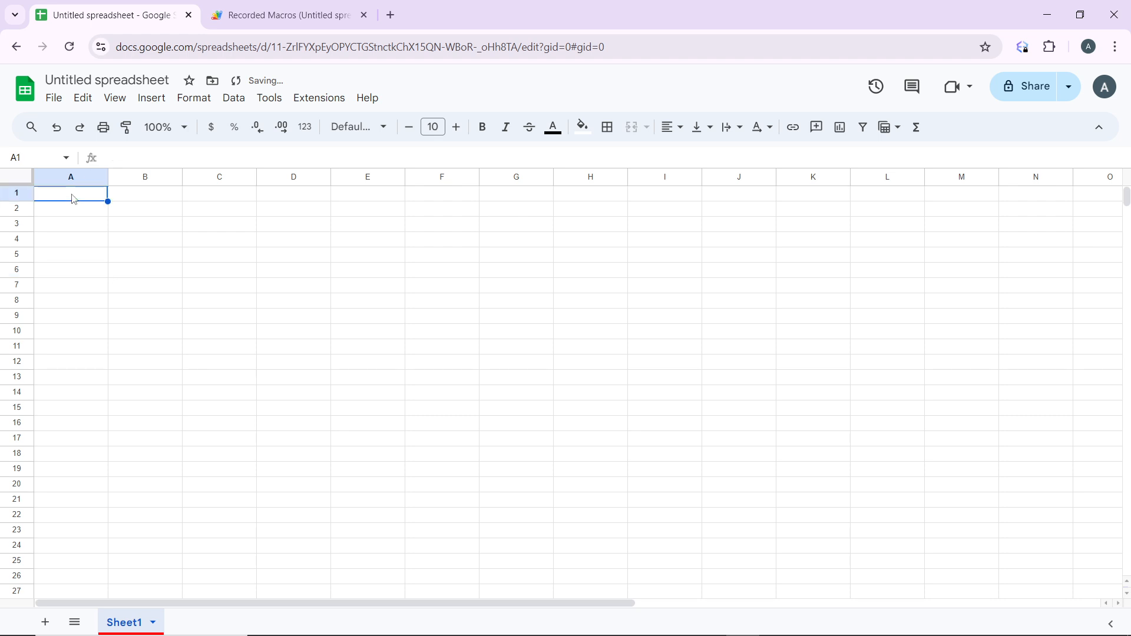
pyautogui.write('30')
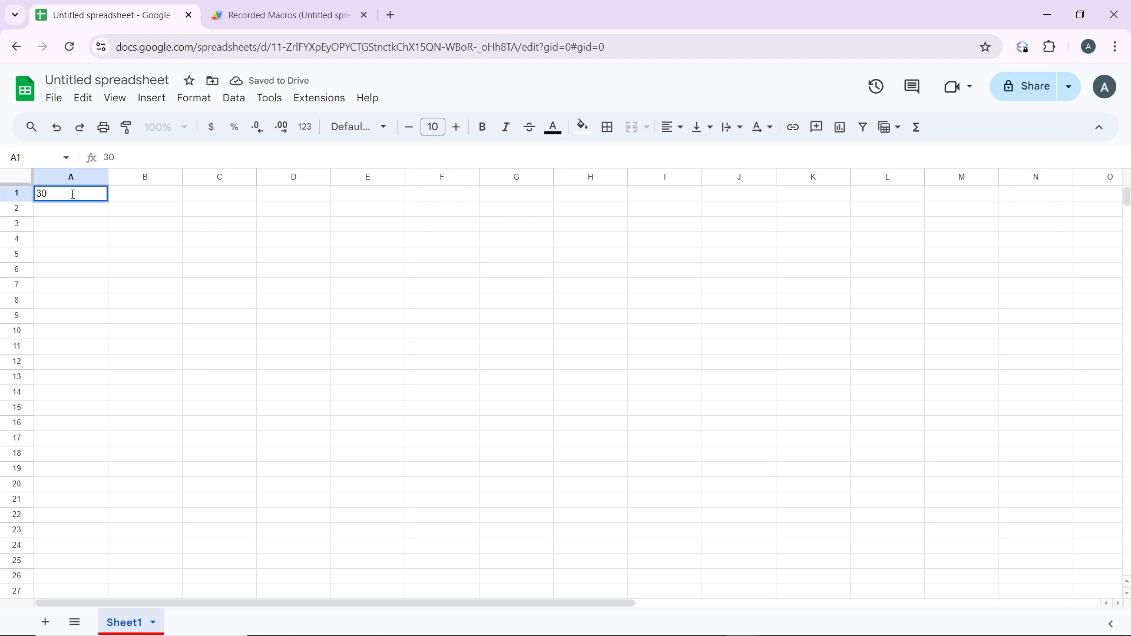
pyautogui.click(135, 204)
pyautogui.write('40')
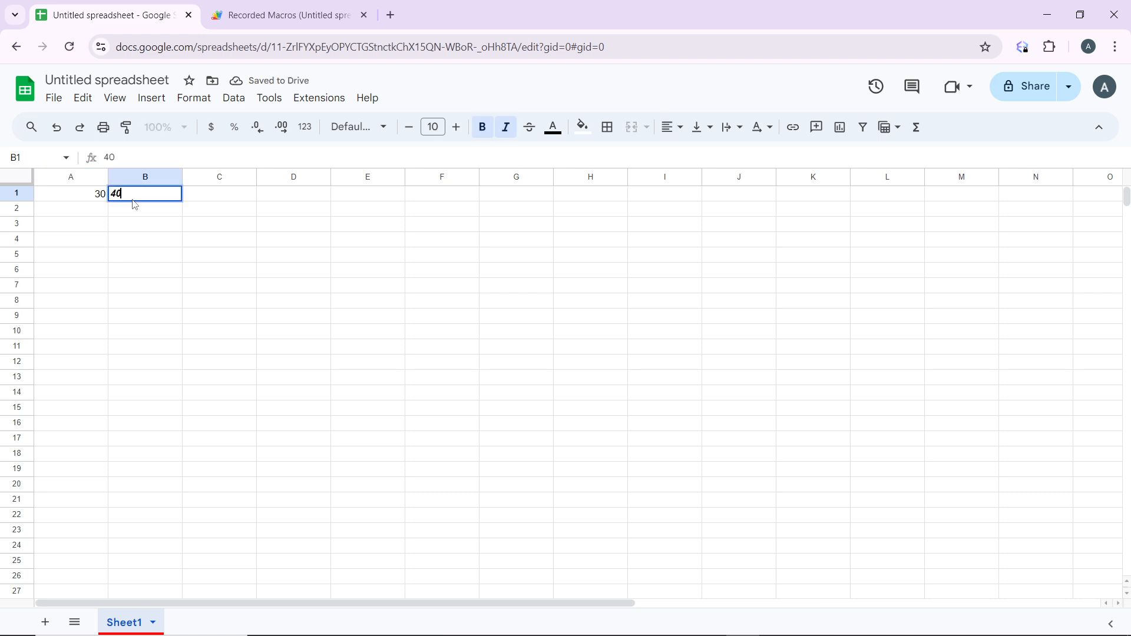
pyautogui.press('BackSpace')
pyautogui.press('BackSpace')
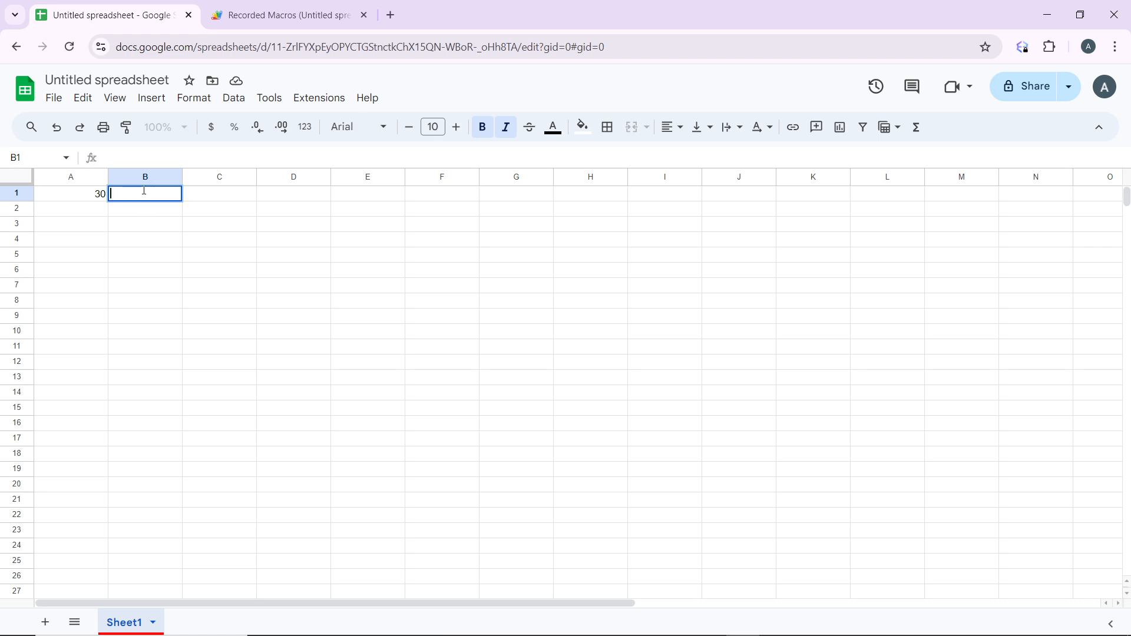
pyautogui.write('40')
pyautogui.click(93, 213)
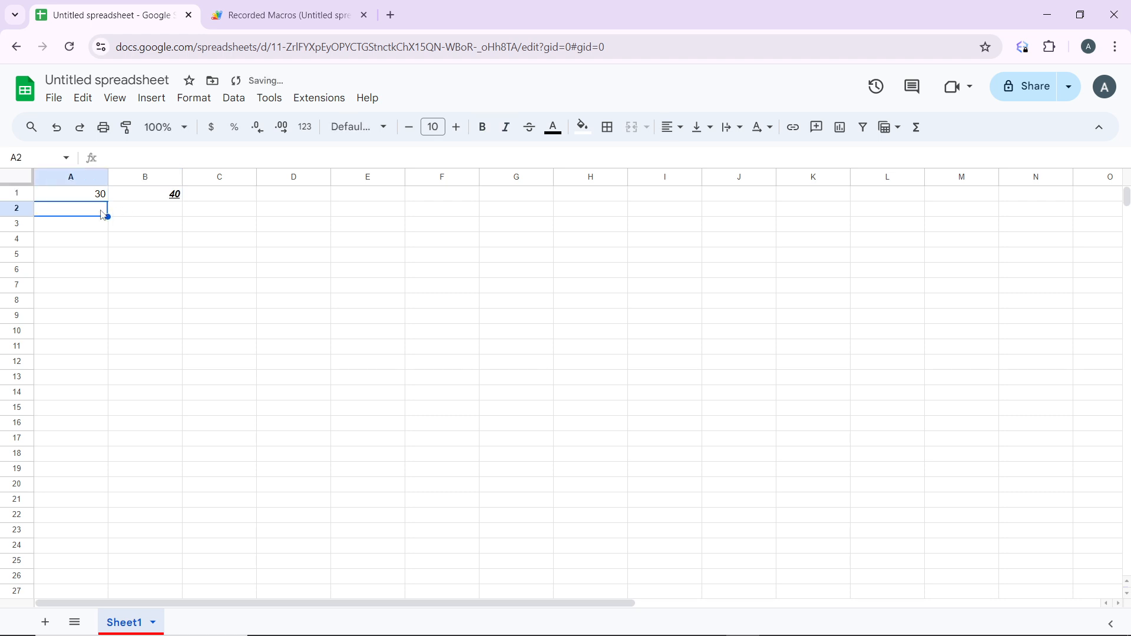
# - Remove the bold and italic formatting from cell B1
pyautogui.click(173, 198)
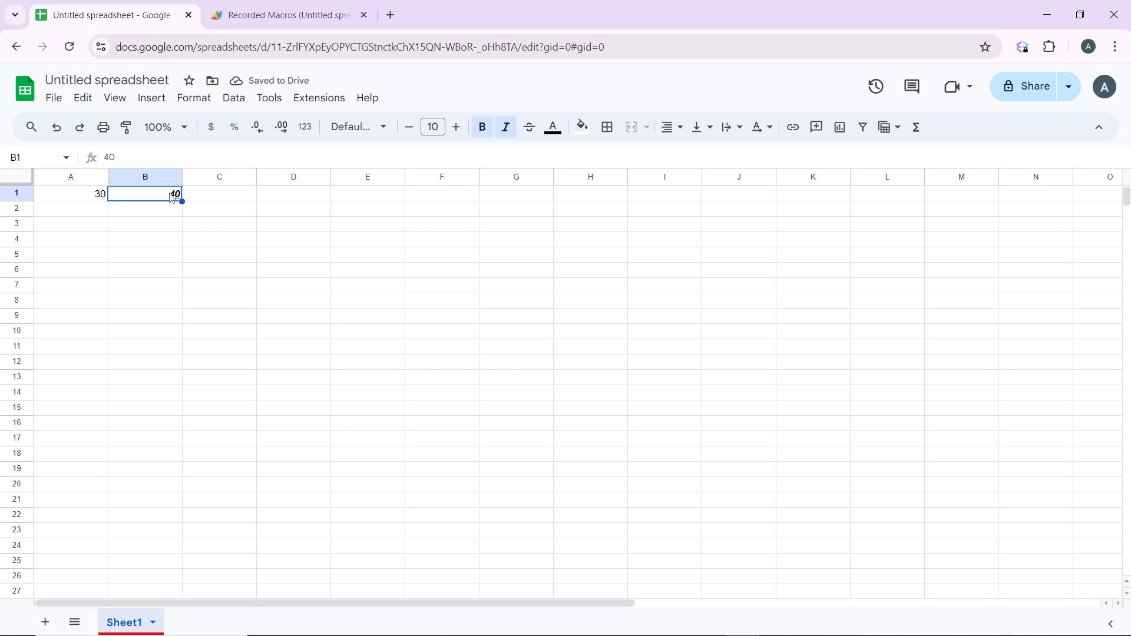
pyautogui.click(483, 127)
pyautogui.click(505, 129)
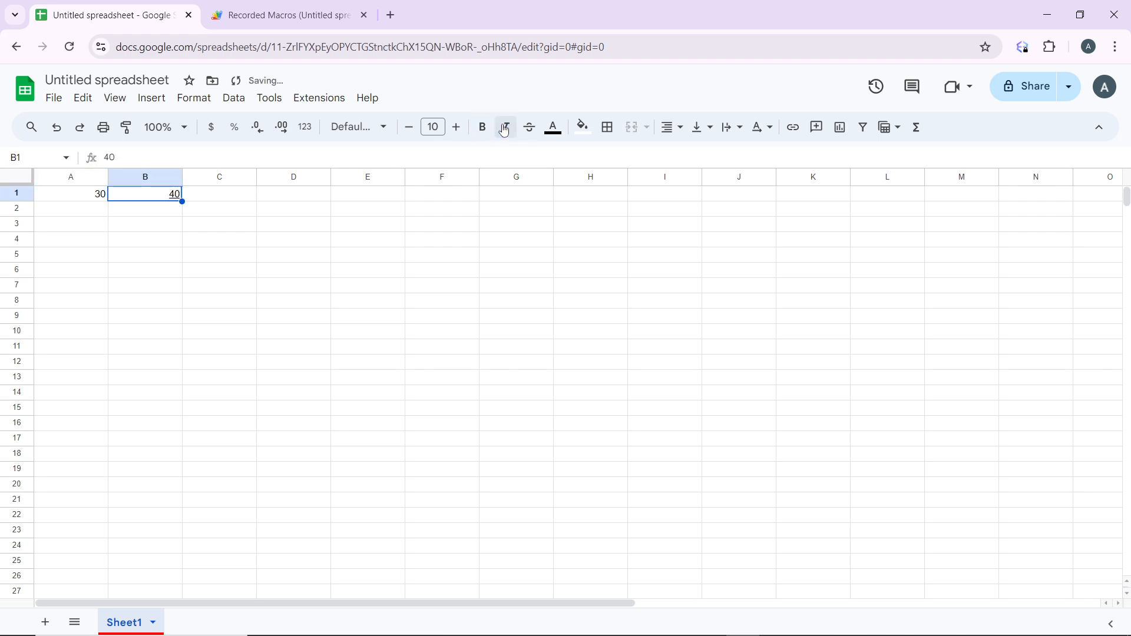
pyautogui.click(553, 131)
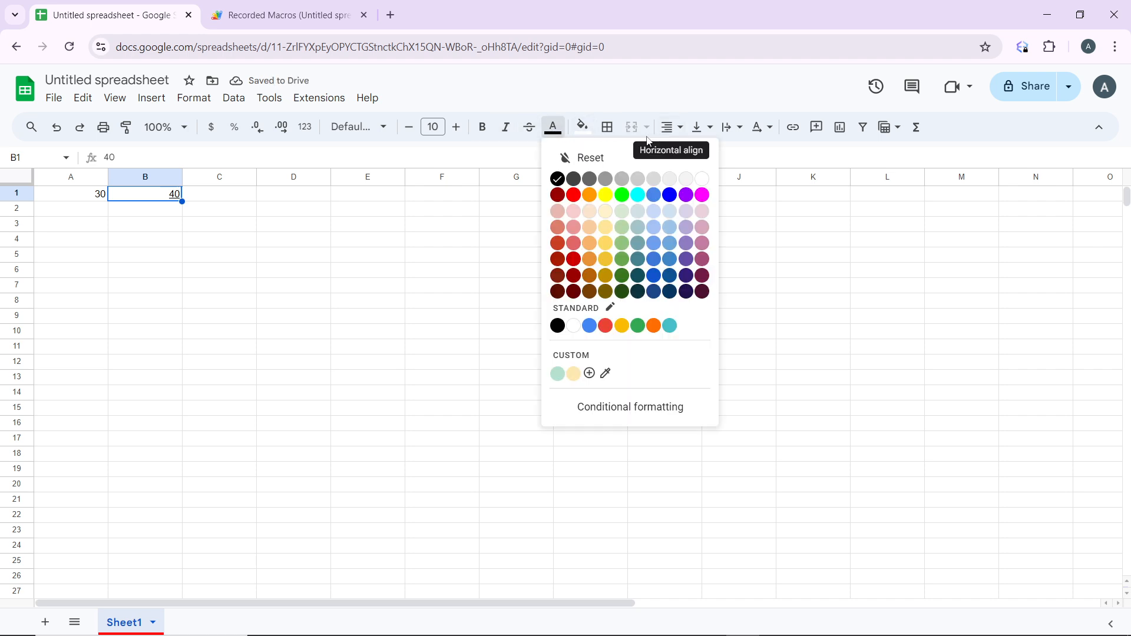
pyautogui.click(439, 193)
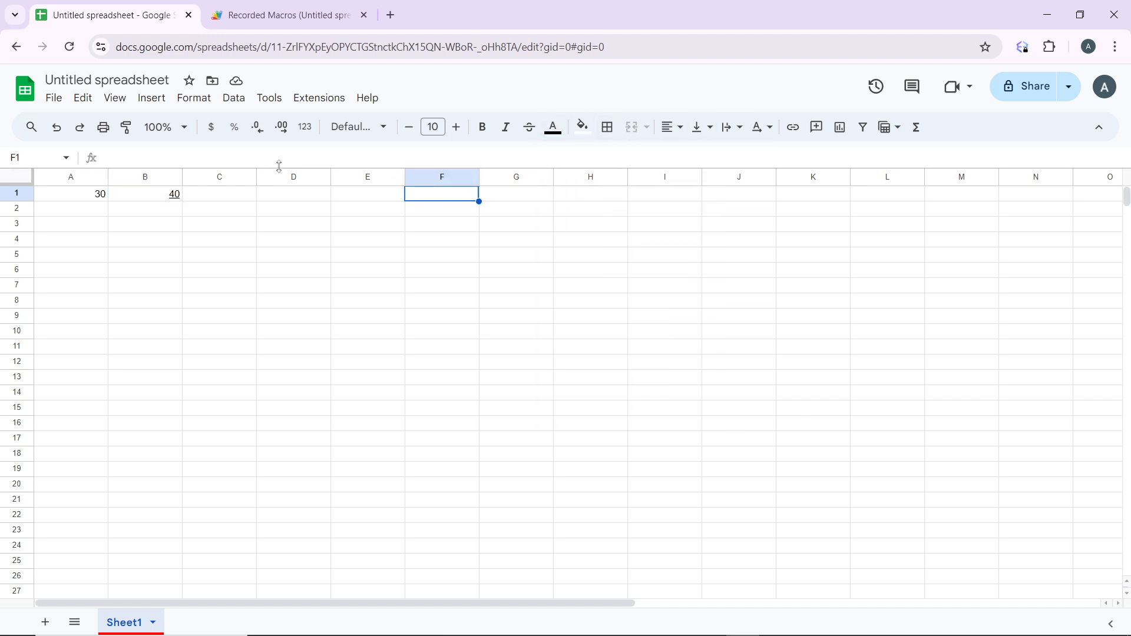
pyautogui.click(167, 194)
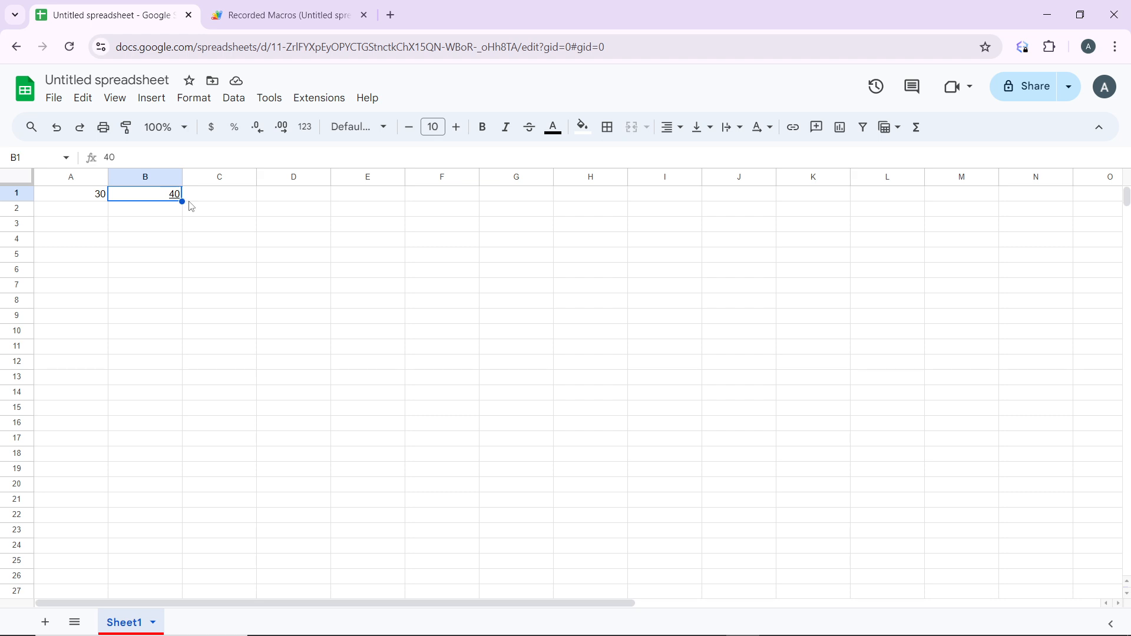
# - Enter the formula =SUM(A1:B1) in cell C1 to add the two numbers in row 1
pyautogui.click(220, 200)
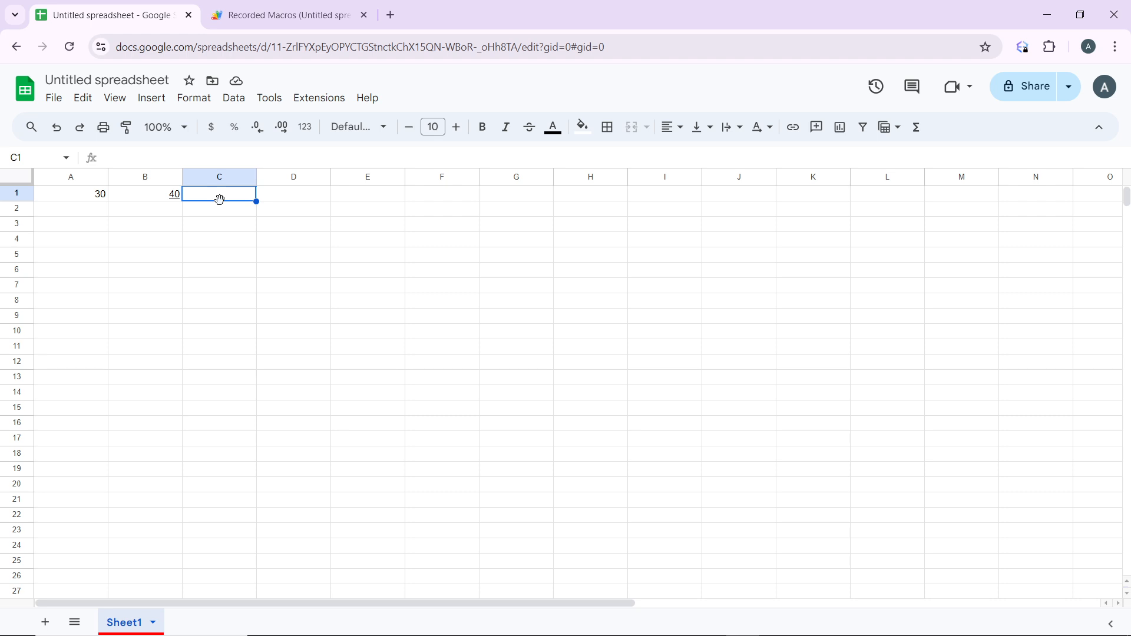
pyautogui.doubleClick(220, 199)
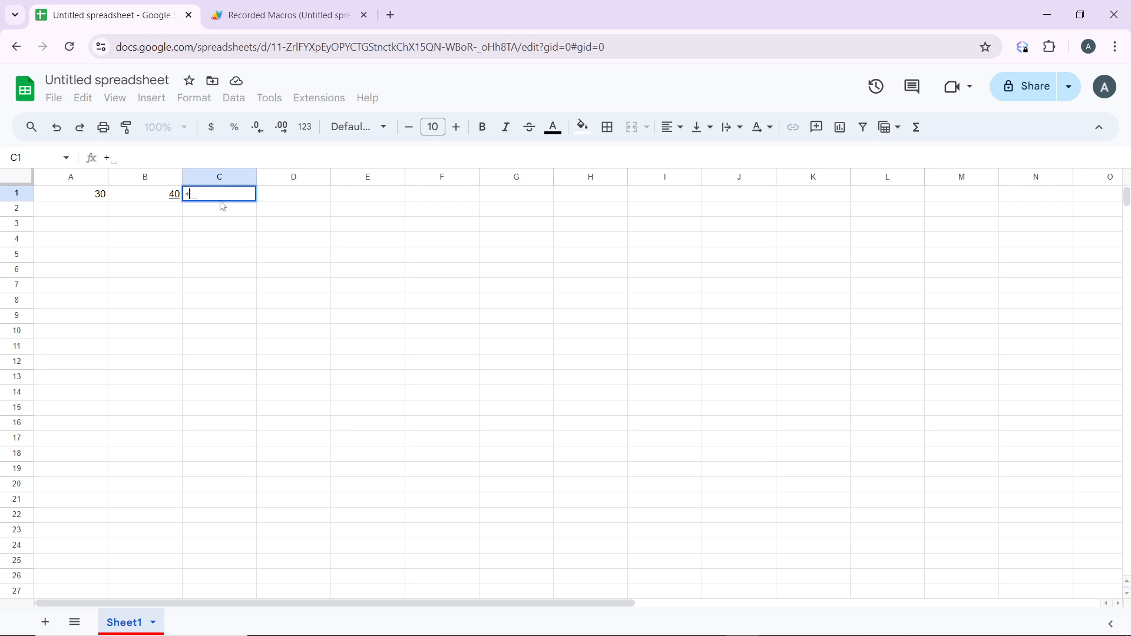
pyautogui.write('=SUM')
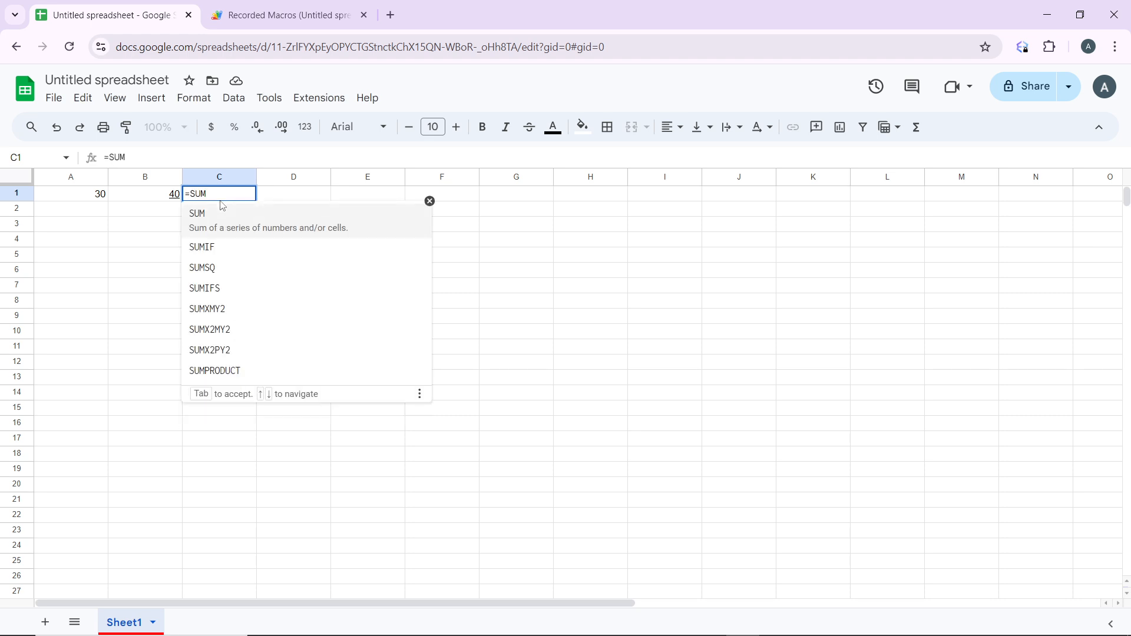
pyautogui.write('(')
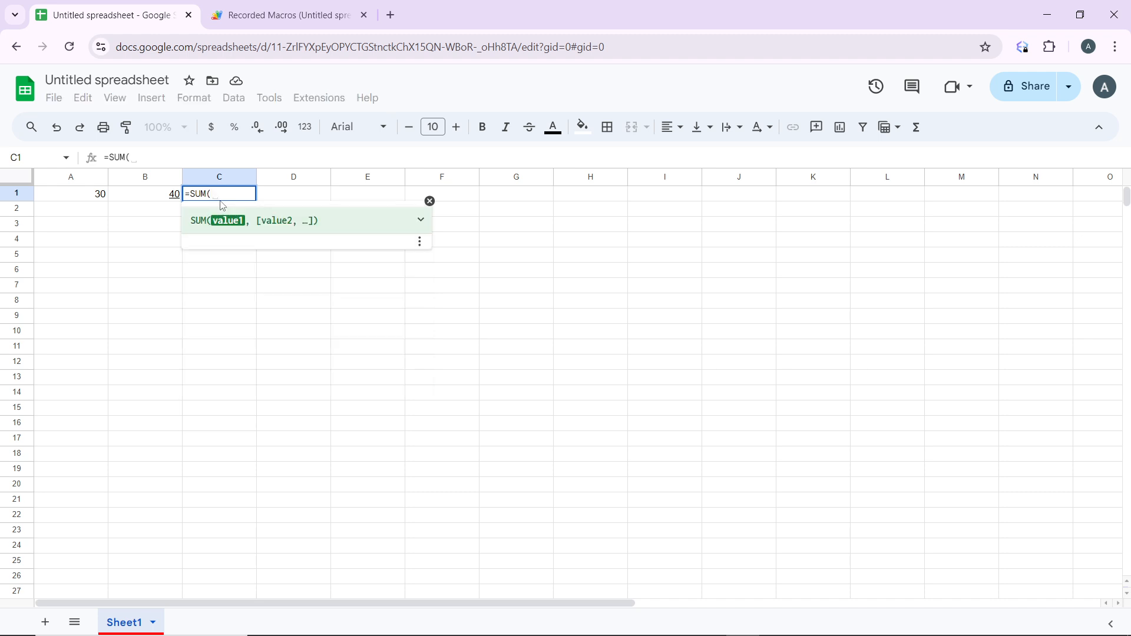
pyautogui.write('A1')
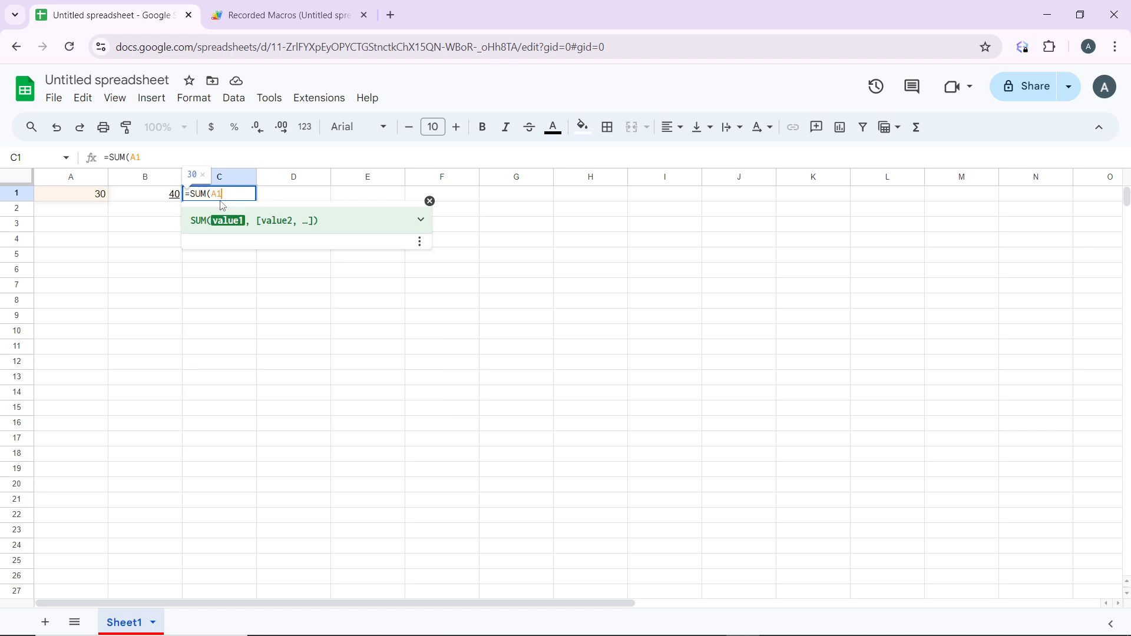
pyautogui.write(' :')
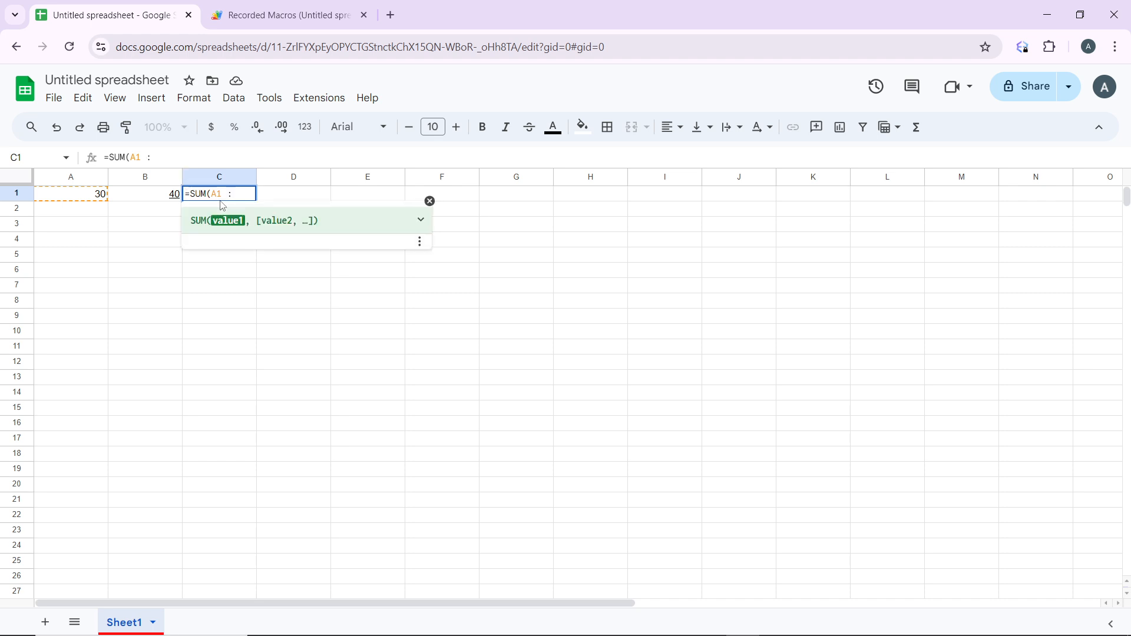
pyautogui.press('BackSpace')
pyautogui.press('BackSpace')
pyautogui.press('BackSpace')
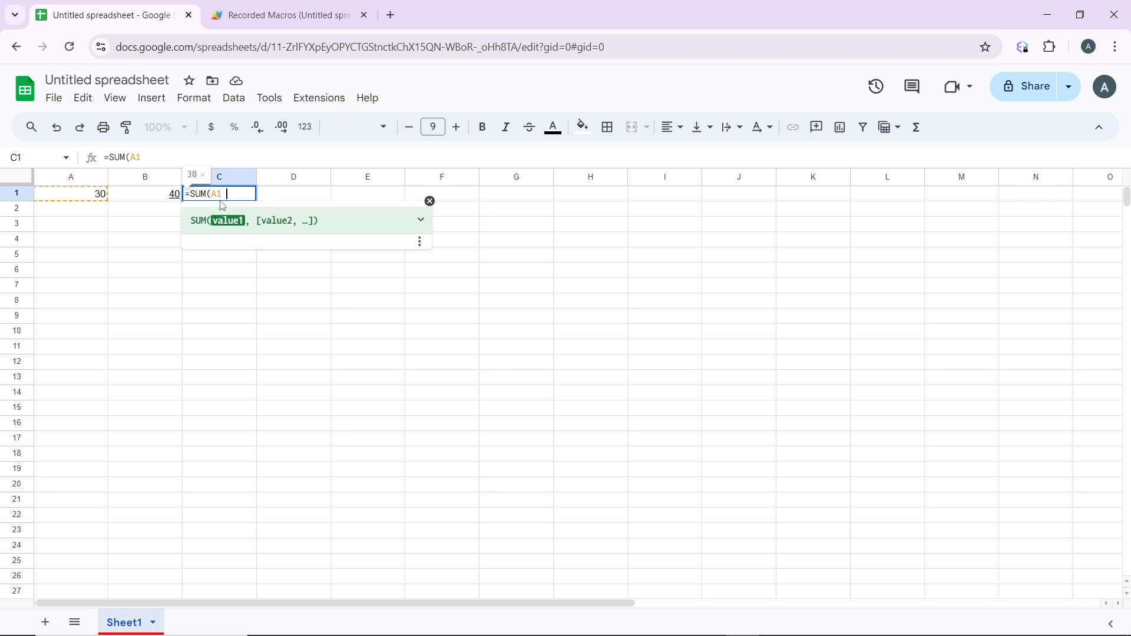
pyautogui.write(':')
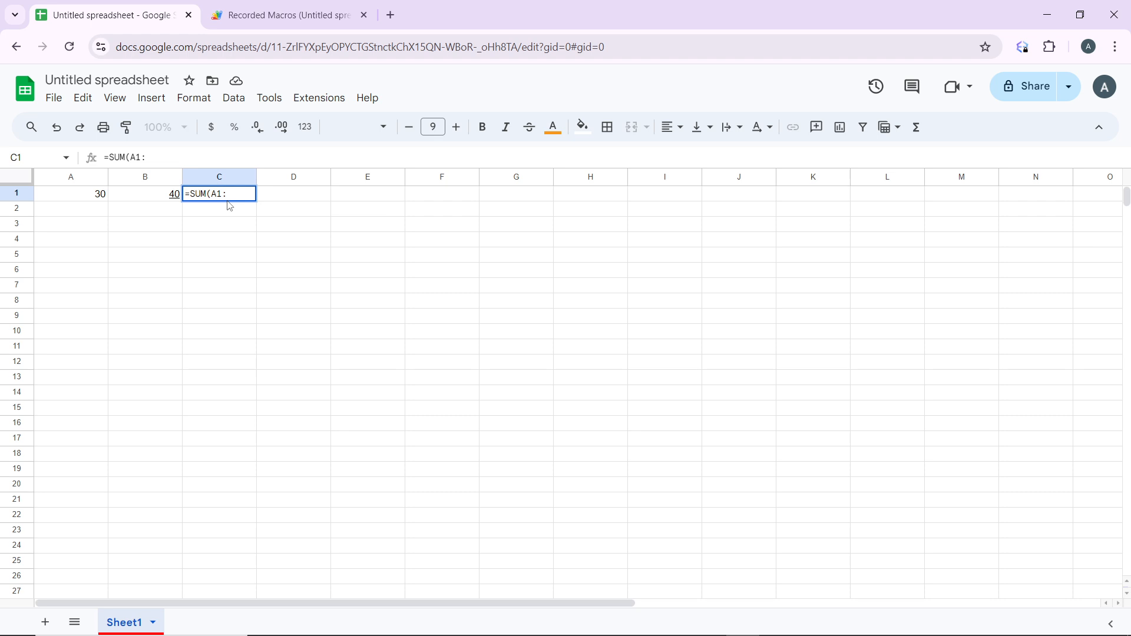
pyautogui.press('BackSpace')
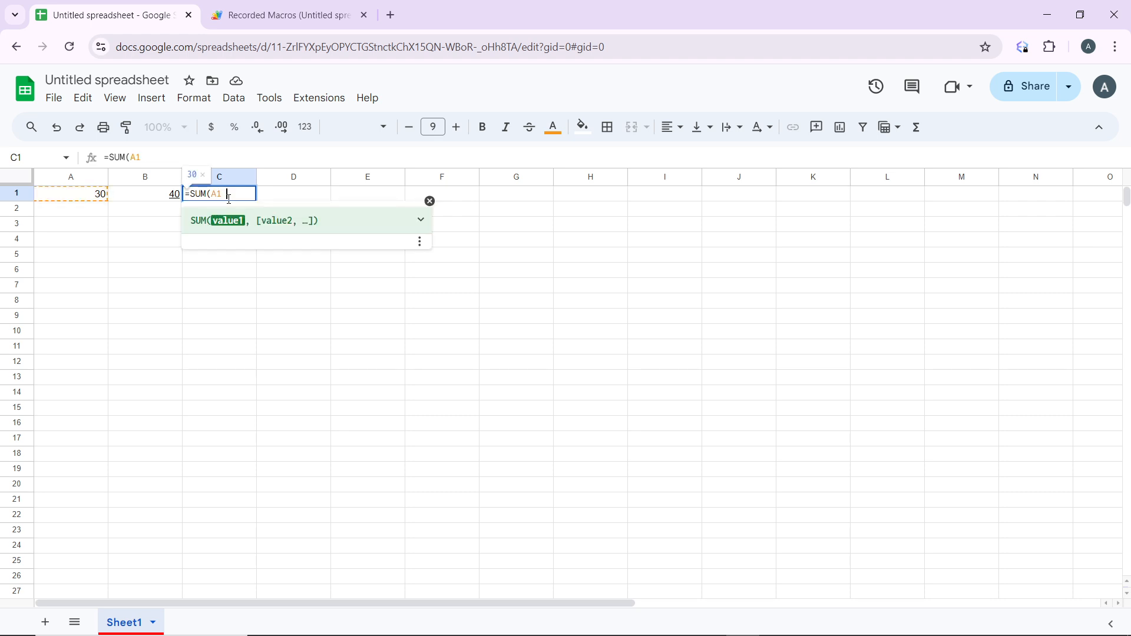
pyautogui.write(': B')
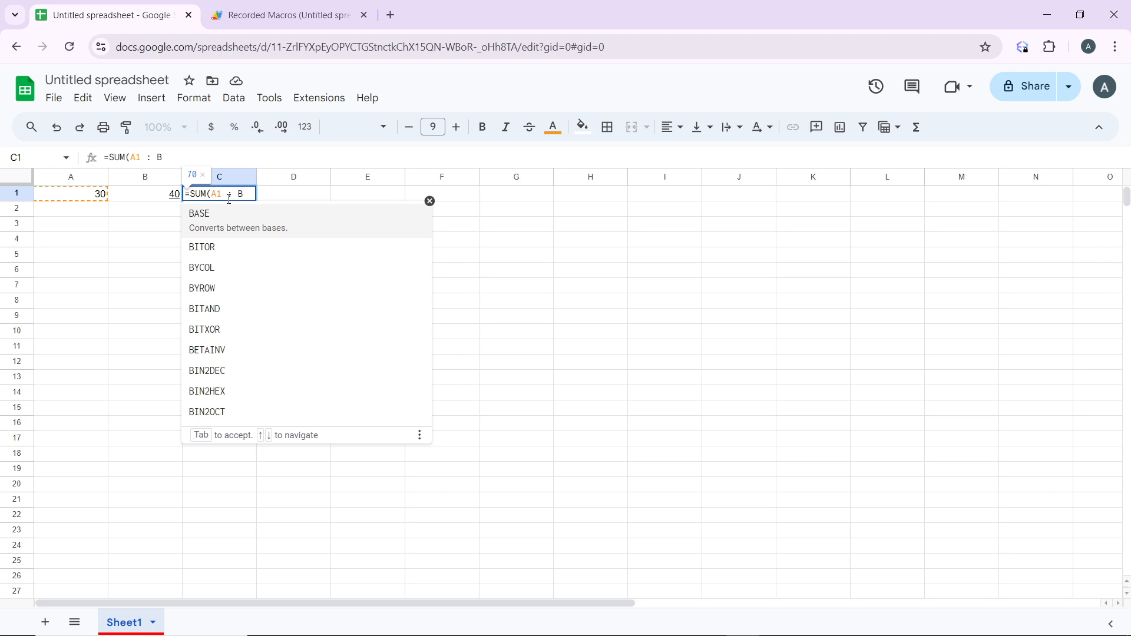
pyautogui.write('1')
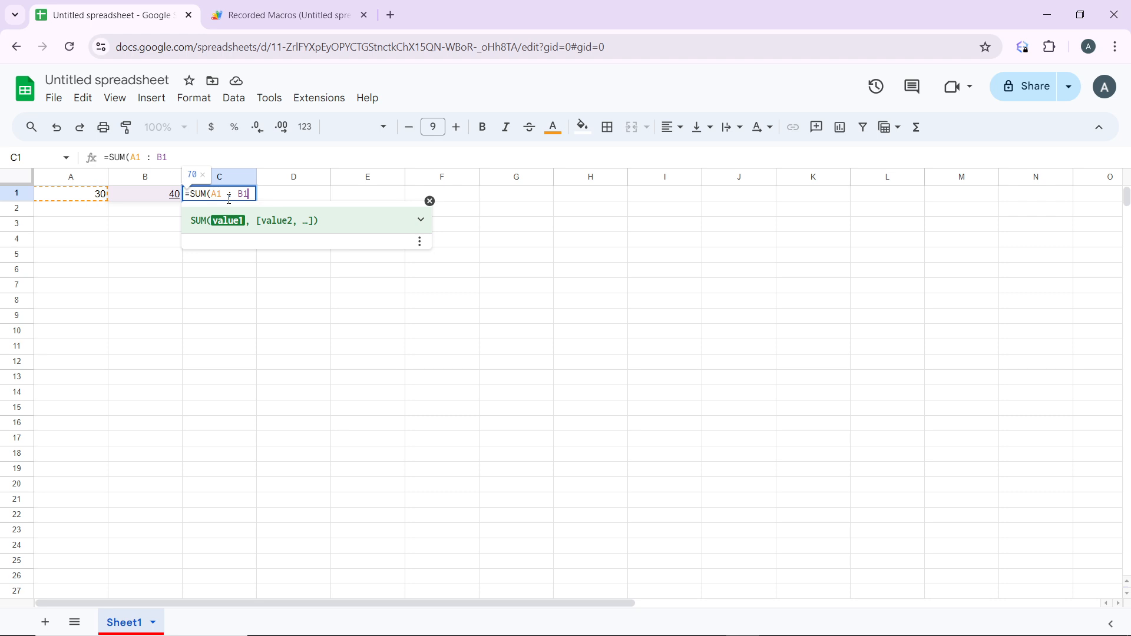
pyautogui.press('Return')
pyautogui.click(175, 198)
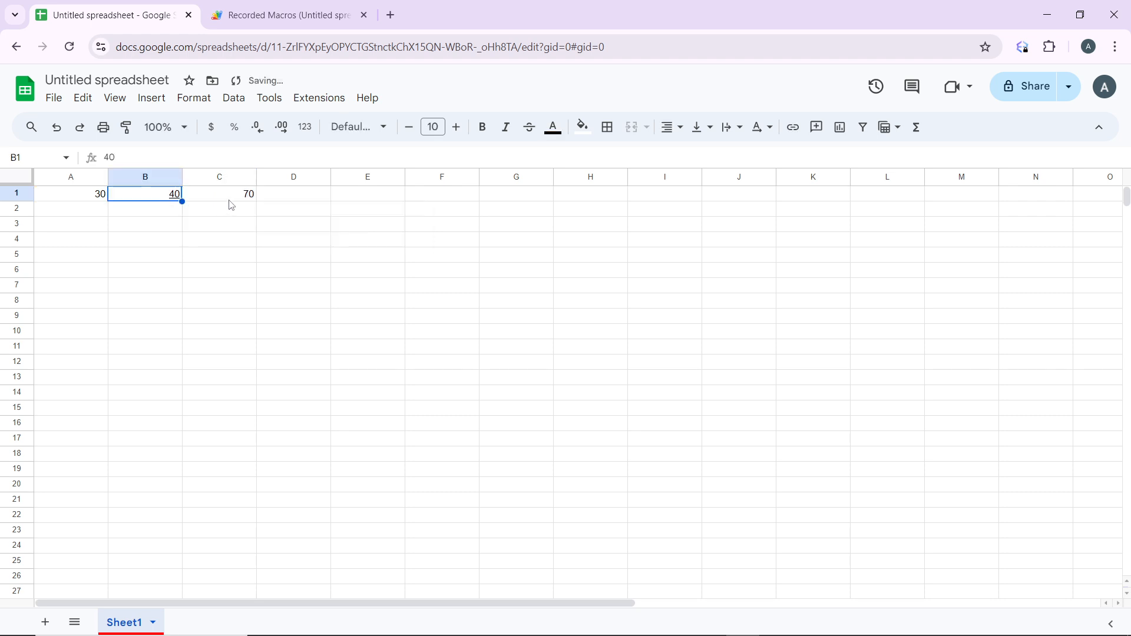
pyautogui.click(246, 198)
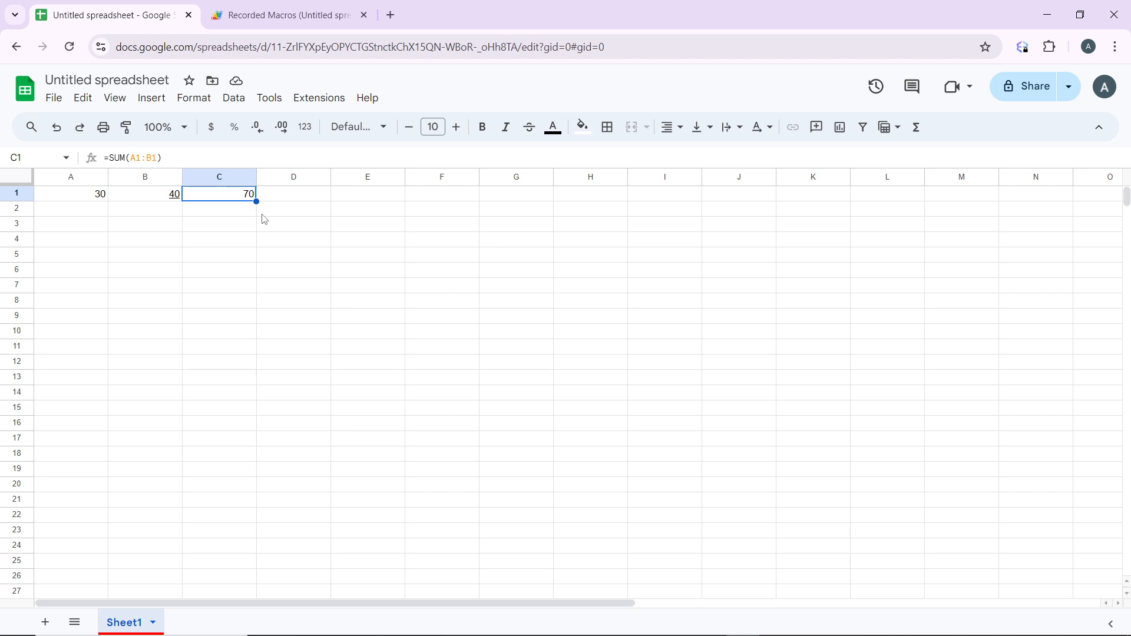
pyautogui.click(247, 261)
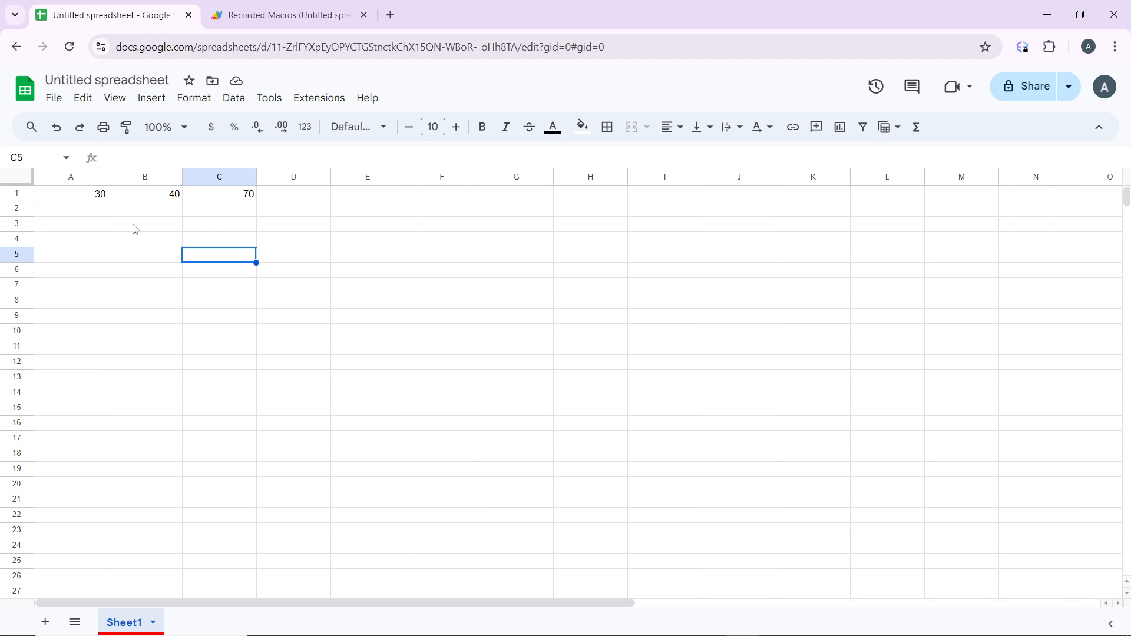
# - Replace the SUM formula in cell C1 with the direct addition formula =A1 + B1
pyautogui.click(239, 199)
pyautogui.press('Delete')
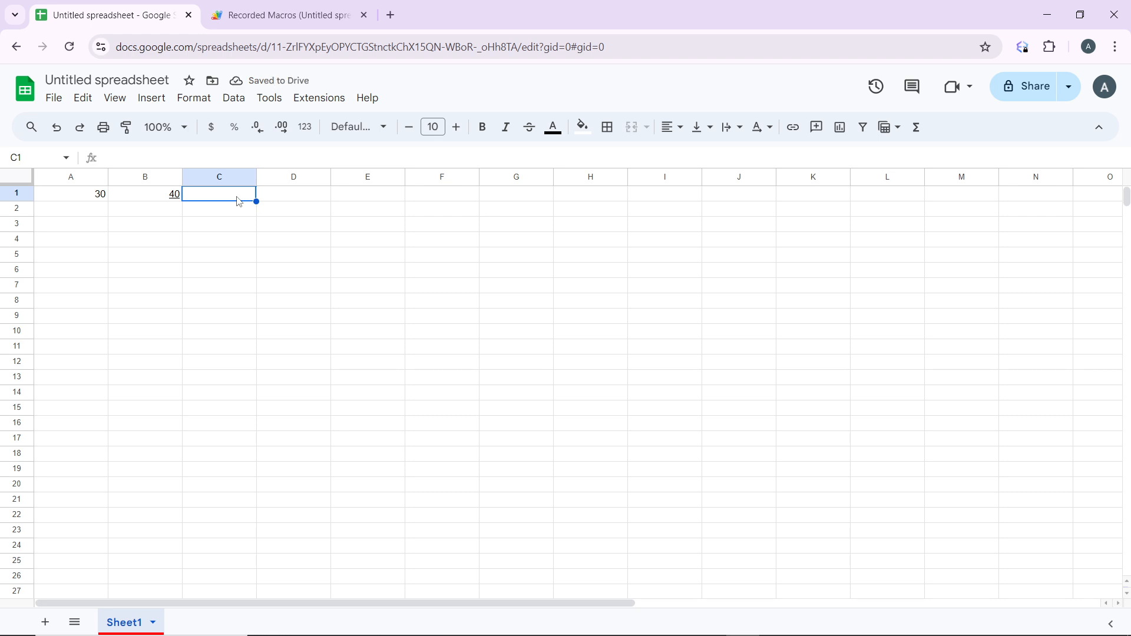
pyautogui.write('=')
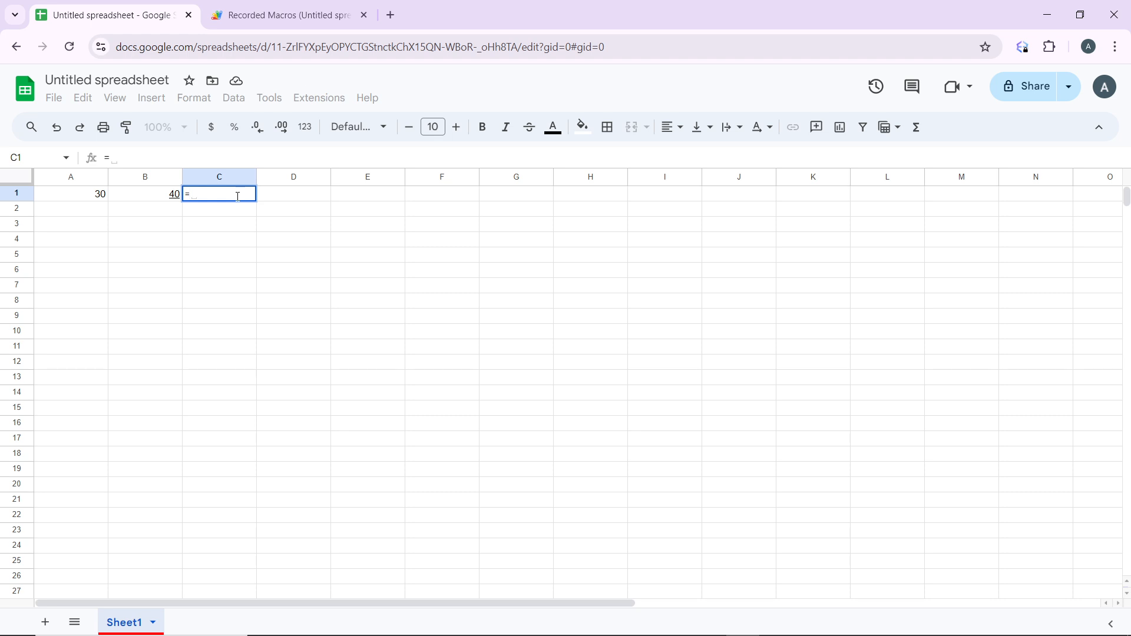
pyautogui.write('A1')
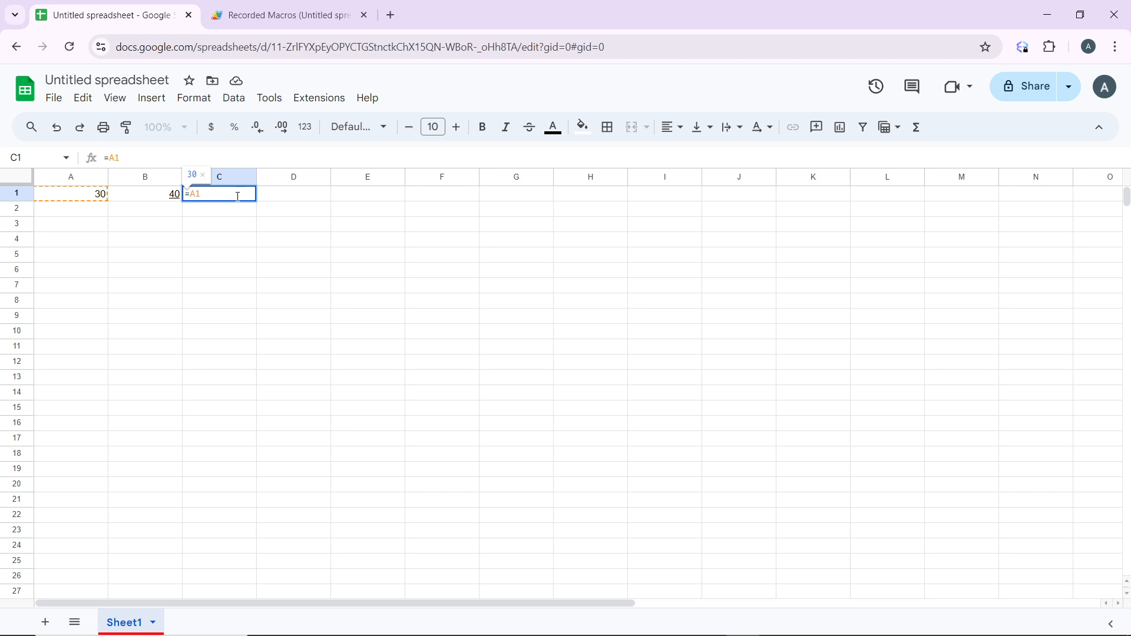
pyautogui.write(' +')
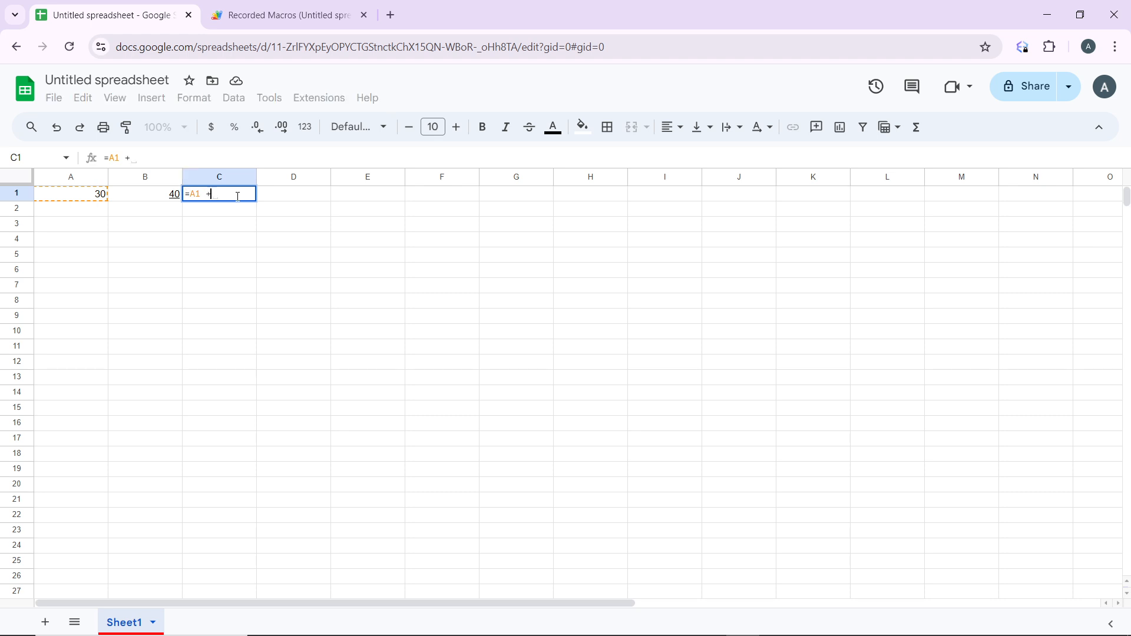
pyautogui.write(' B1')
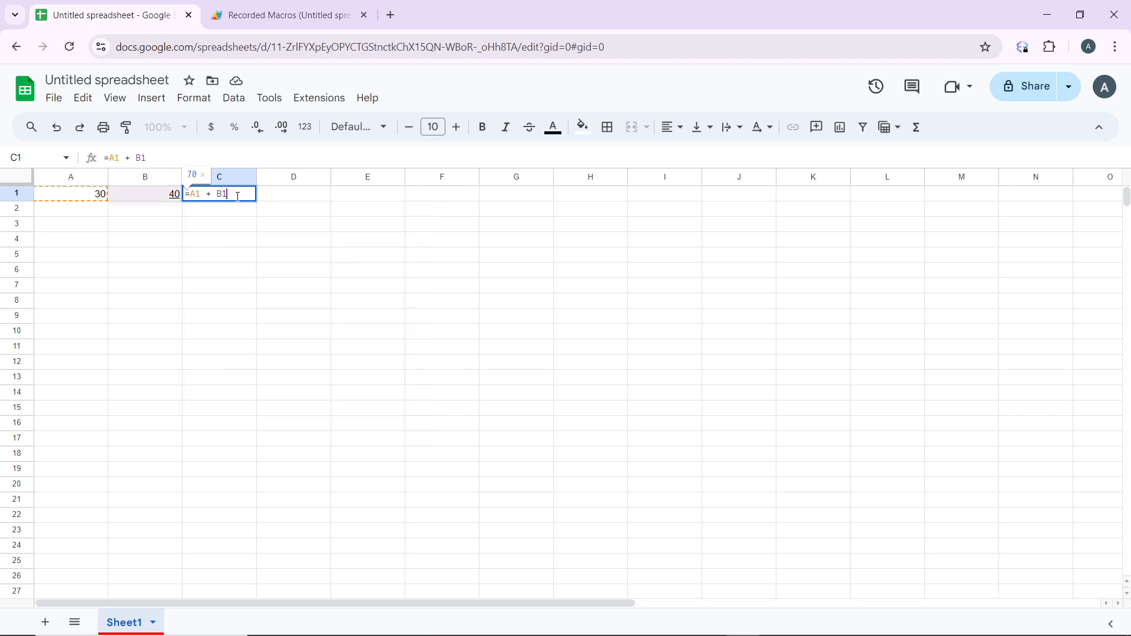
pyautogui.press('Return')
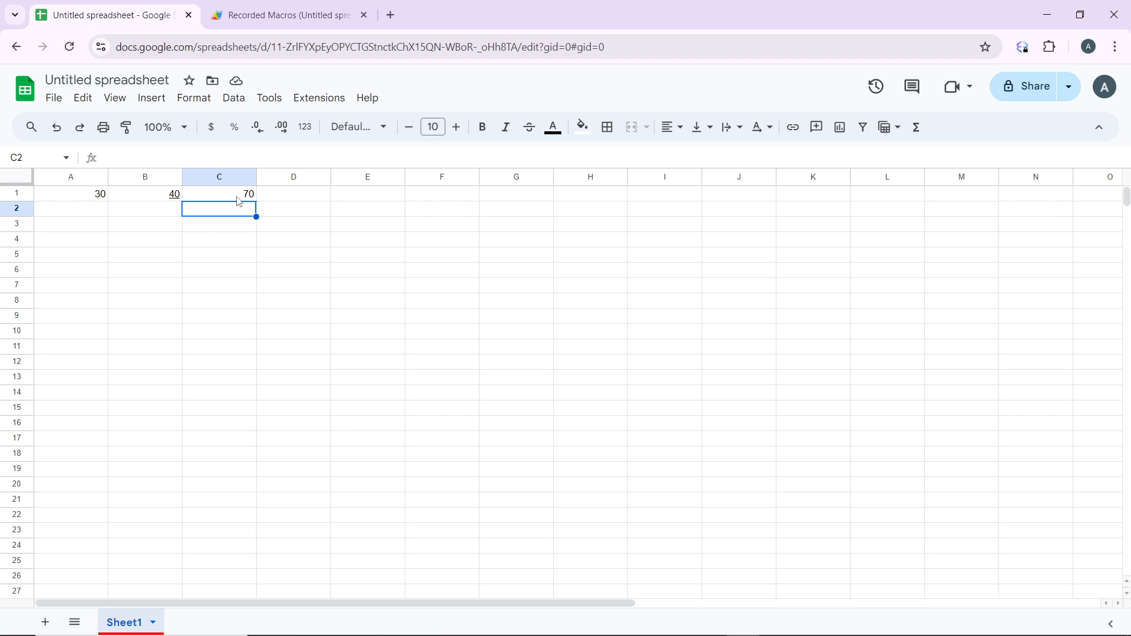
# - Replace the addition formula in cell C1 with the multiplication formula =A1 * B1
pyautogui.click(244, 195)
pyautogui.press('Delete')
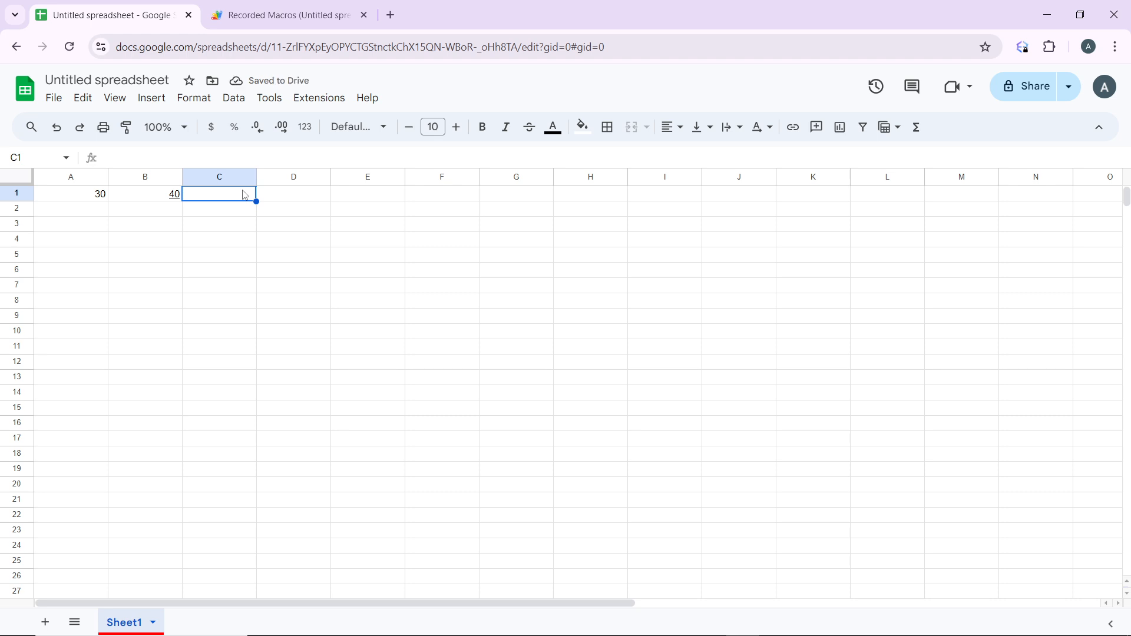
pyautogui.write('+')
pyautogui.press('BackSpace')
pyautogui.write('=')
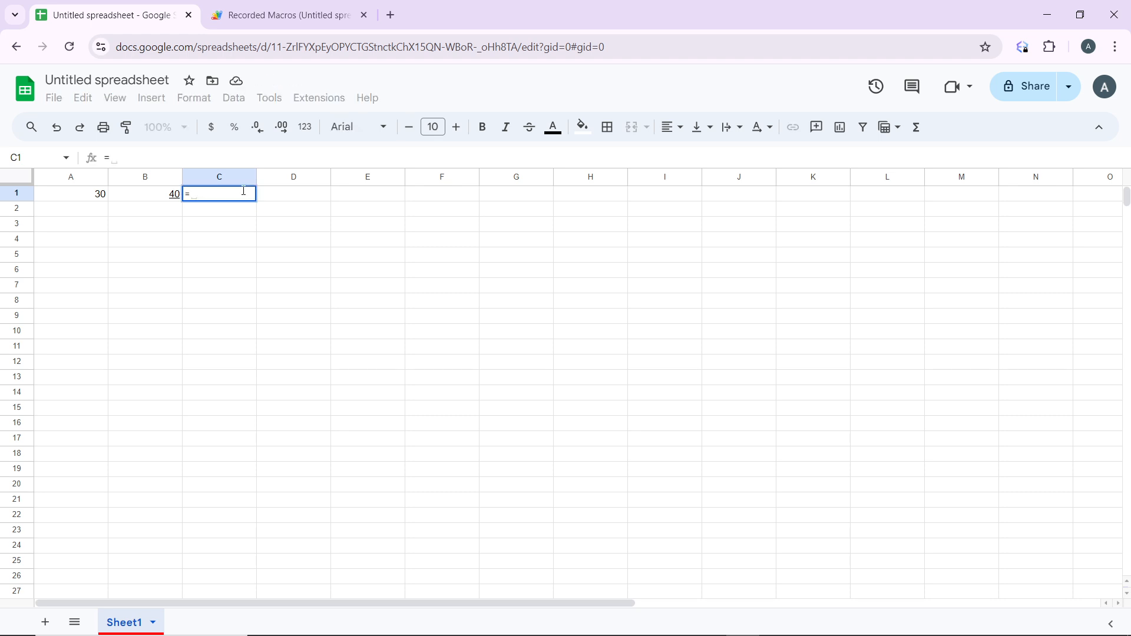
pyautogui.write('A1')
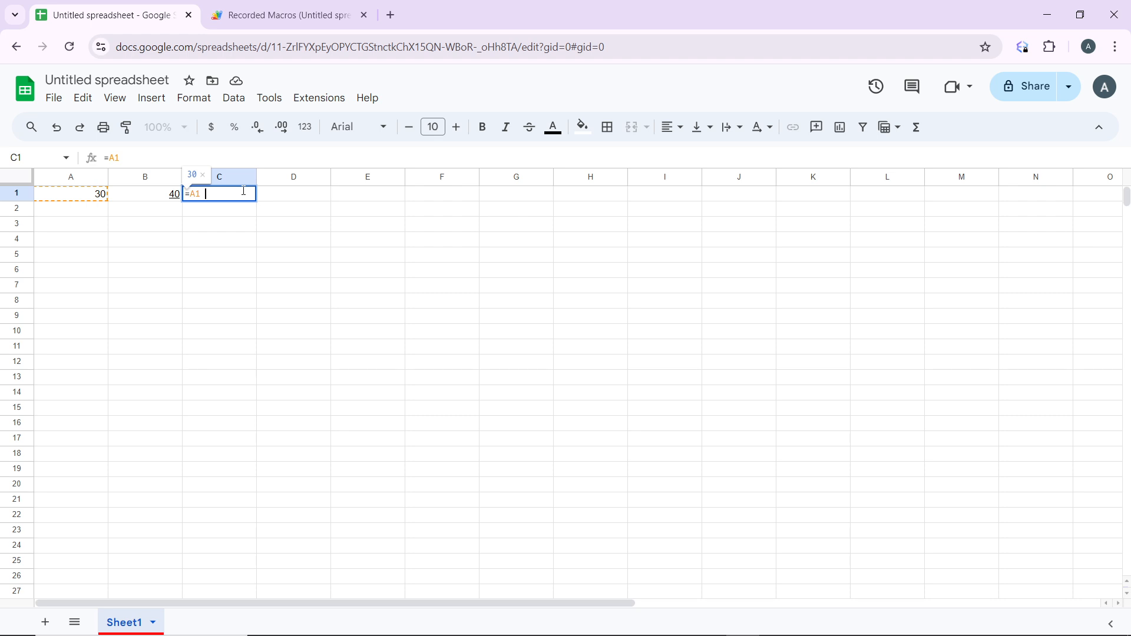
pyautogui.write('*')
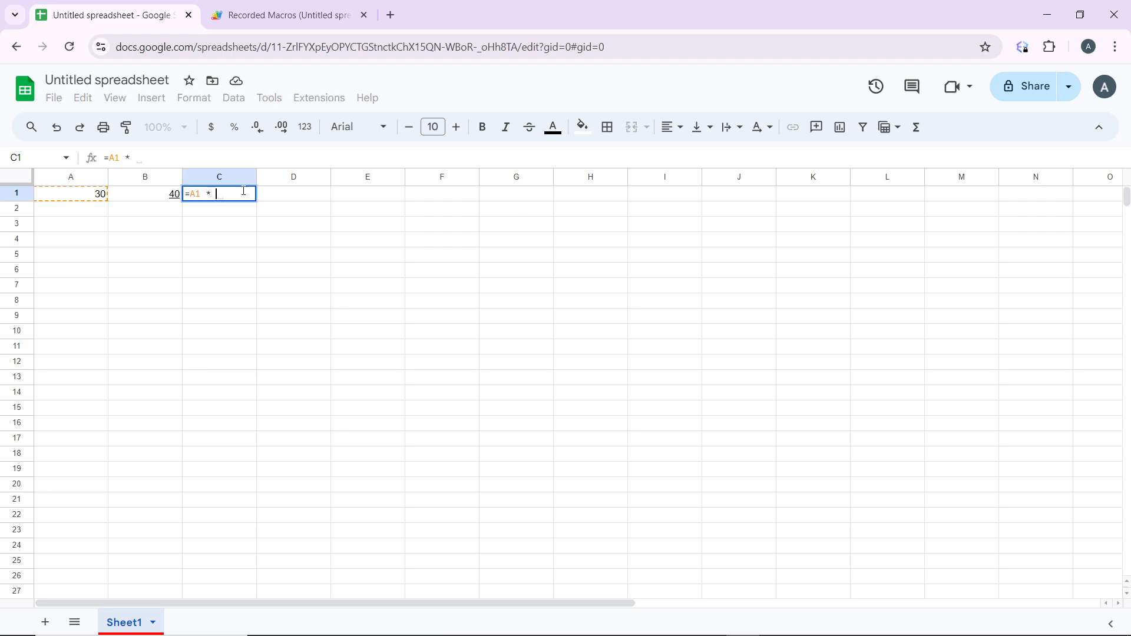
pyautogui.write(' B1')
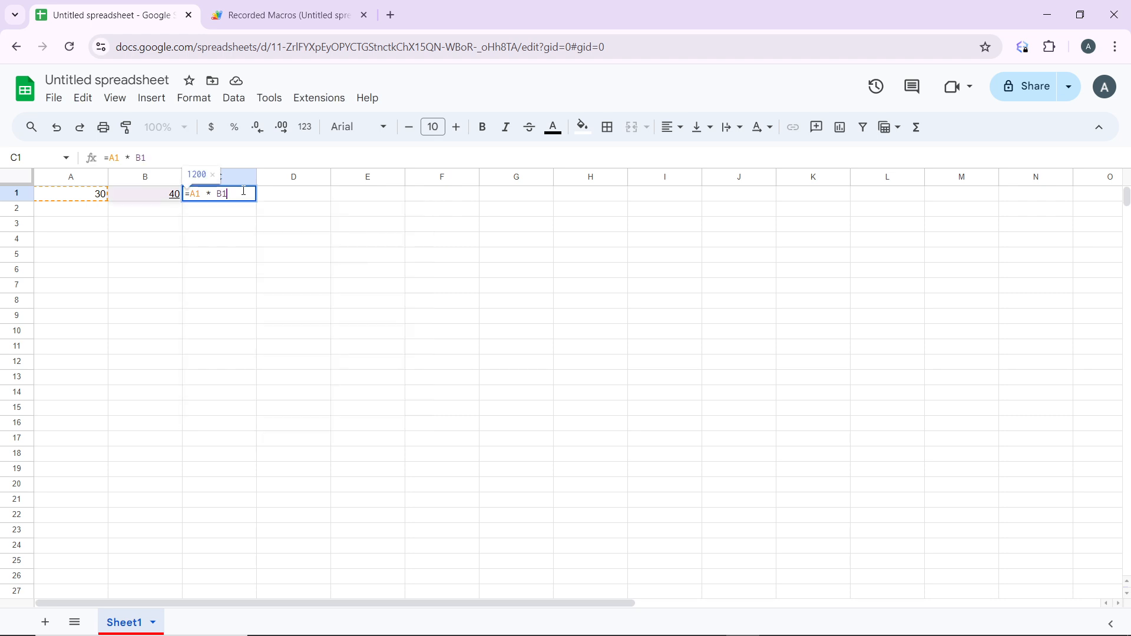
pyautogui.press('Return')
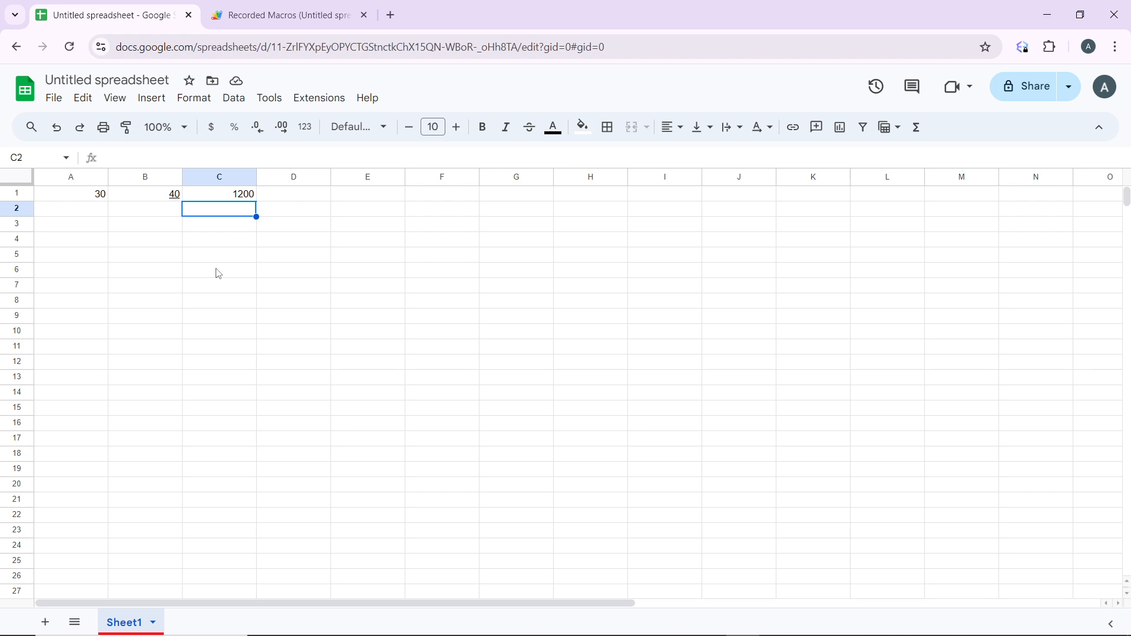
# - Replace the multiplication formula in cell C1 with =AVERAGE(A1 : B1) to average the two numbers in row 1
pyautogui.click(248, 197)
pyautogui.press('Delete')
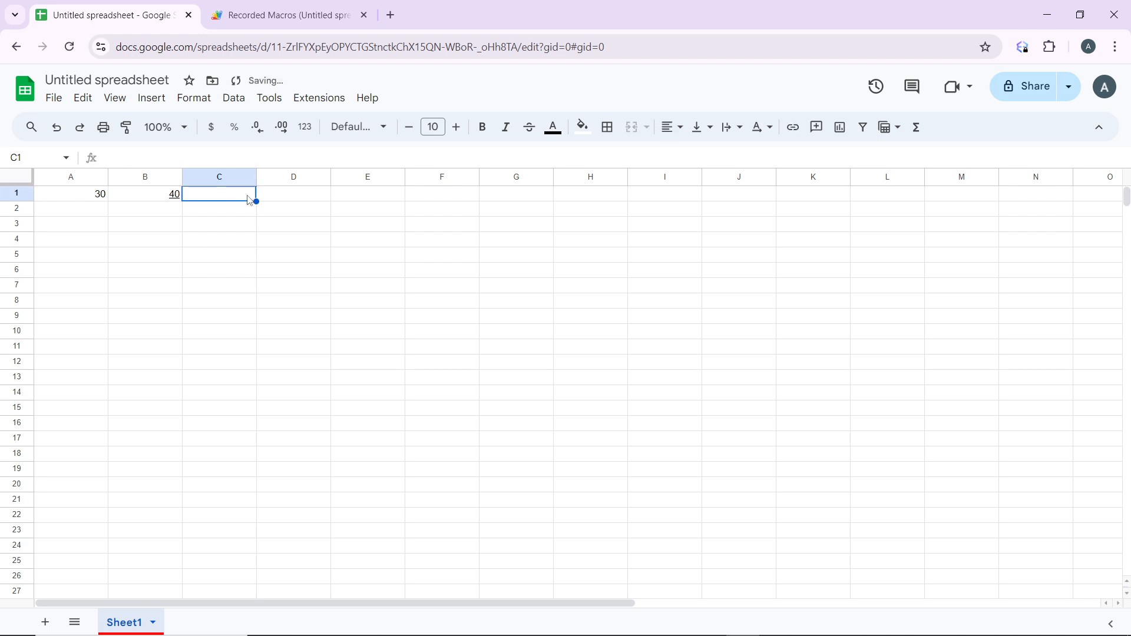
pyautogui.write('=')
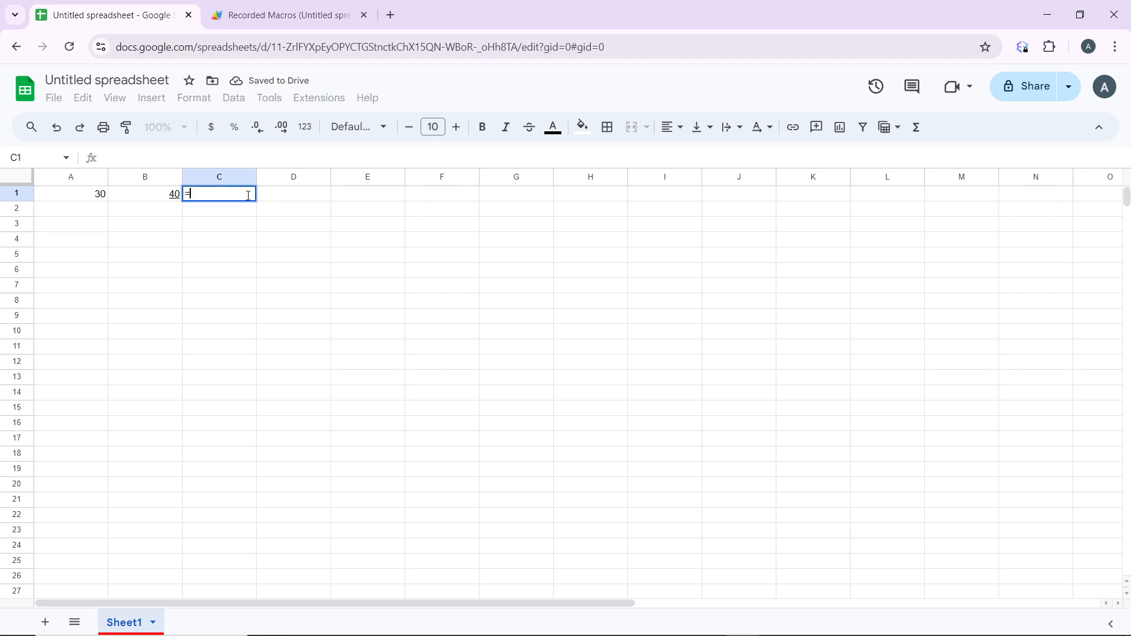
pyautogui.write('AVE')
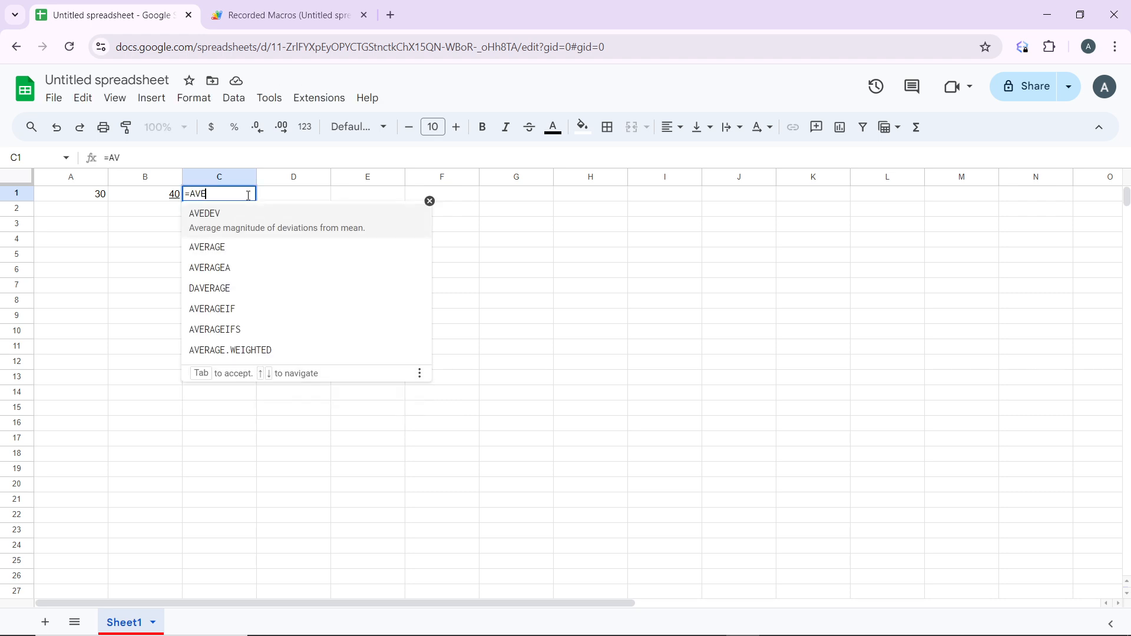
pyautogui.write('RAGE')
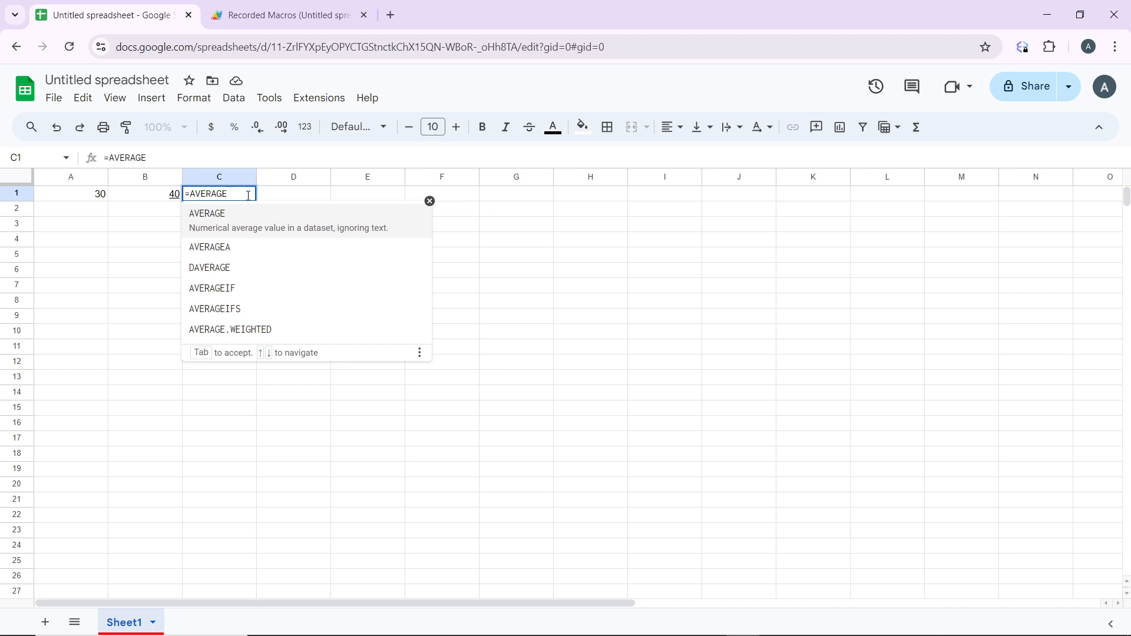
pyautogui.write('(')
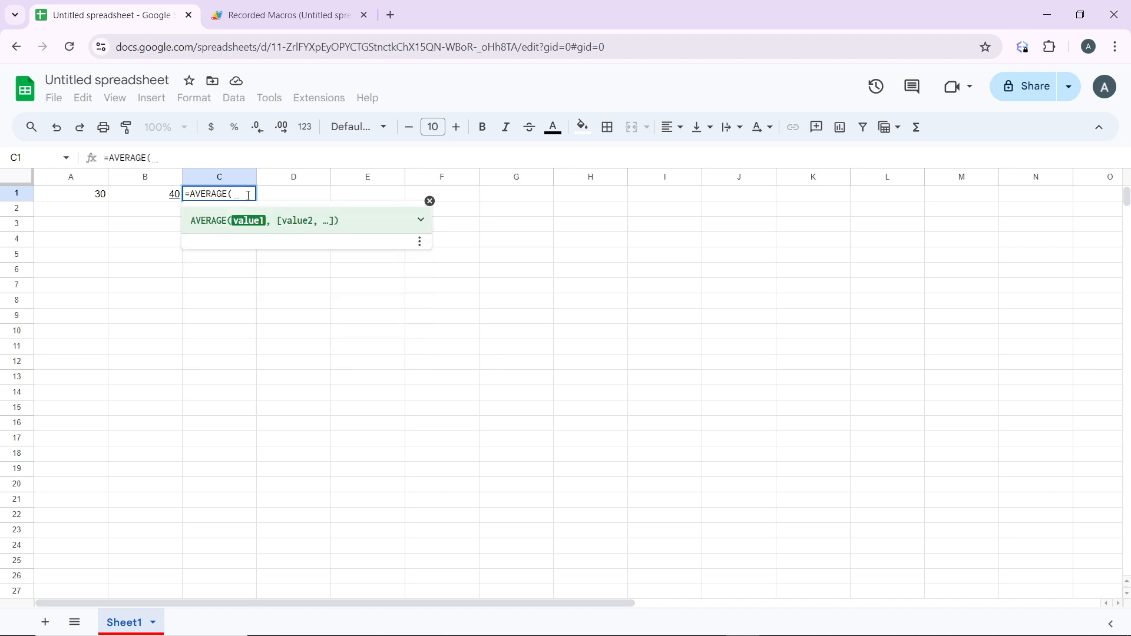
pyautogui.write('A1')
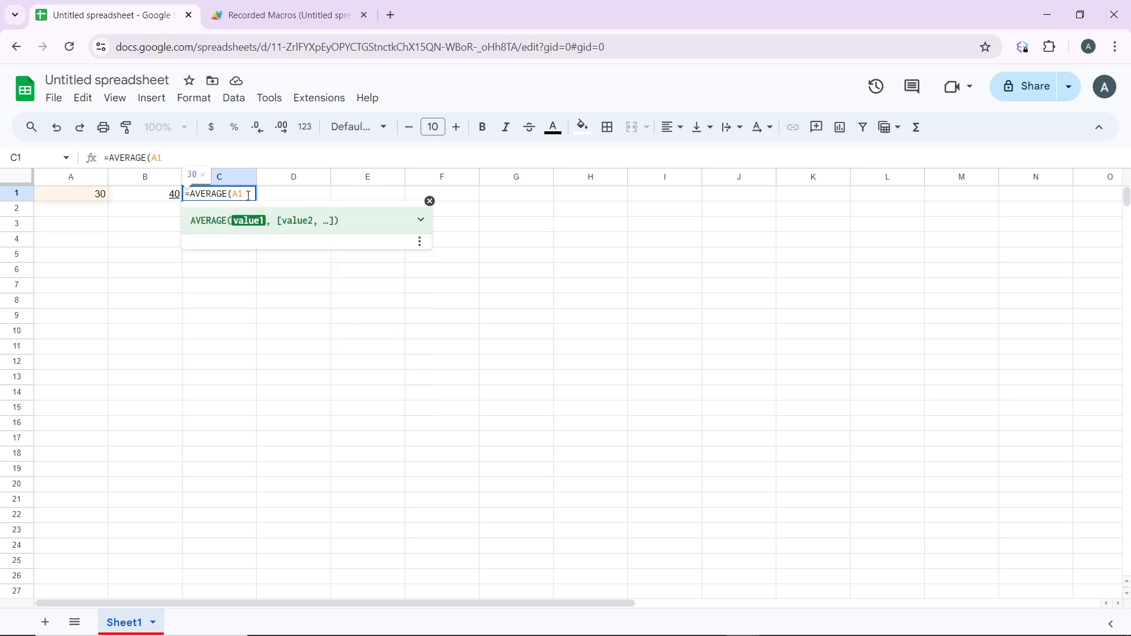
pyautogui.write(':')
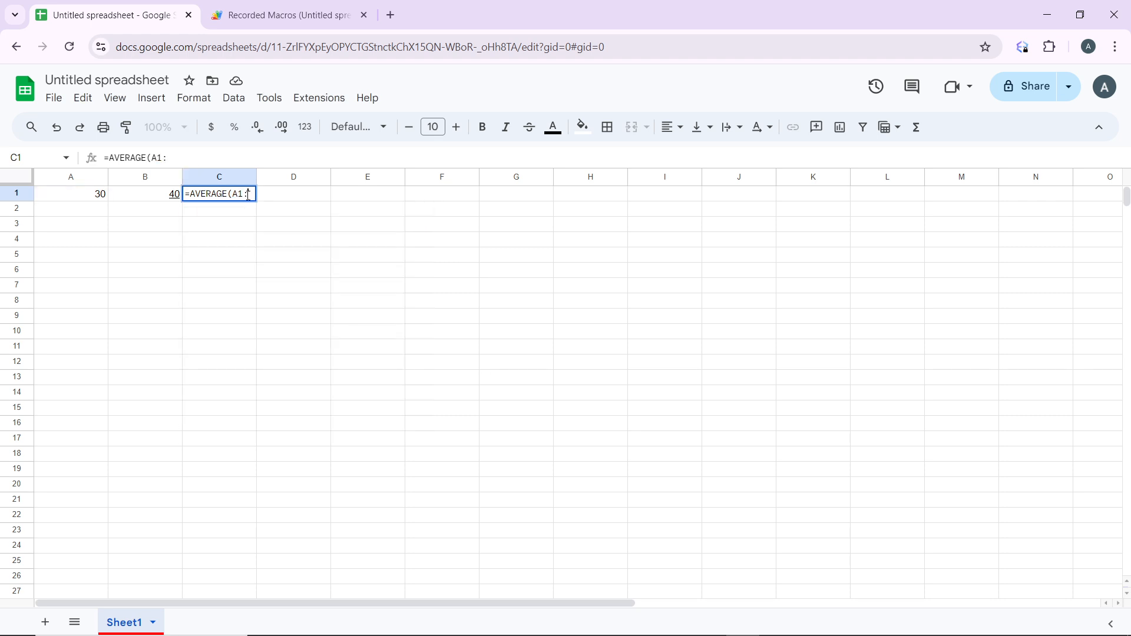
pyautogui.press('BackSpace')
pyautogui.write(': B')
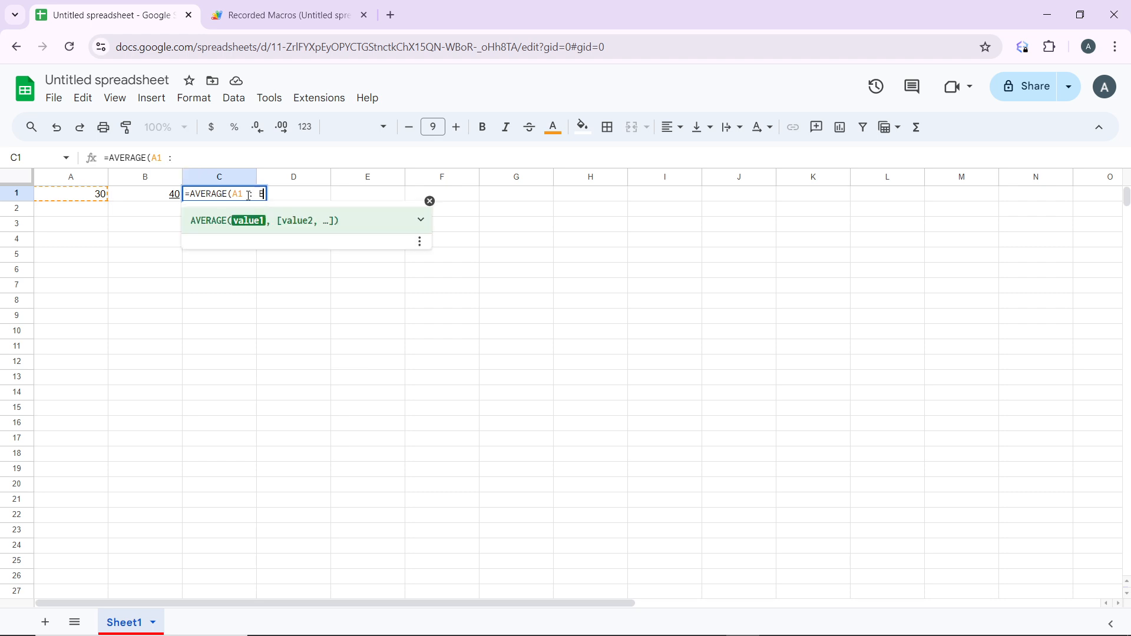
pyautogui.write('1')
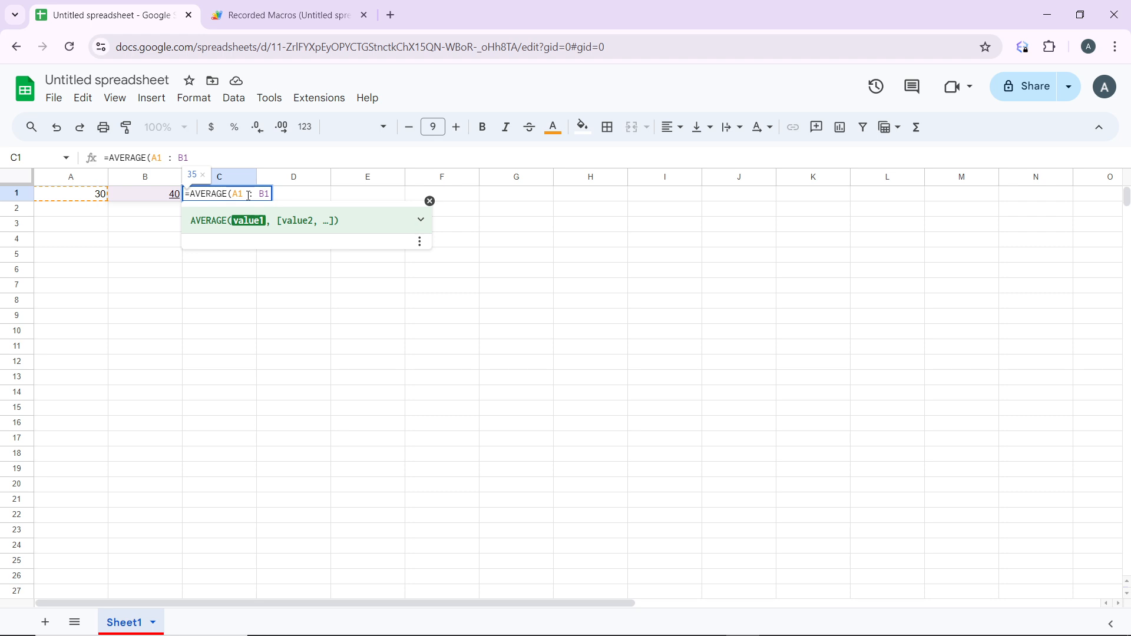
pyautogui.write(')')
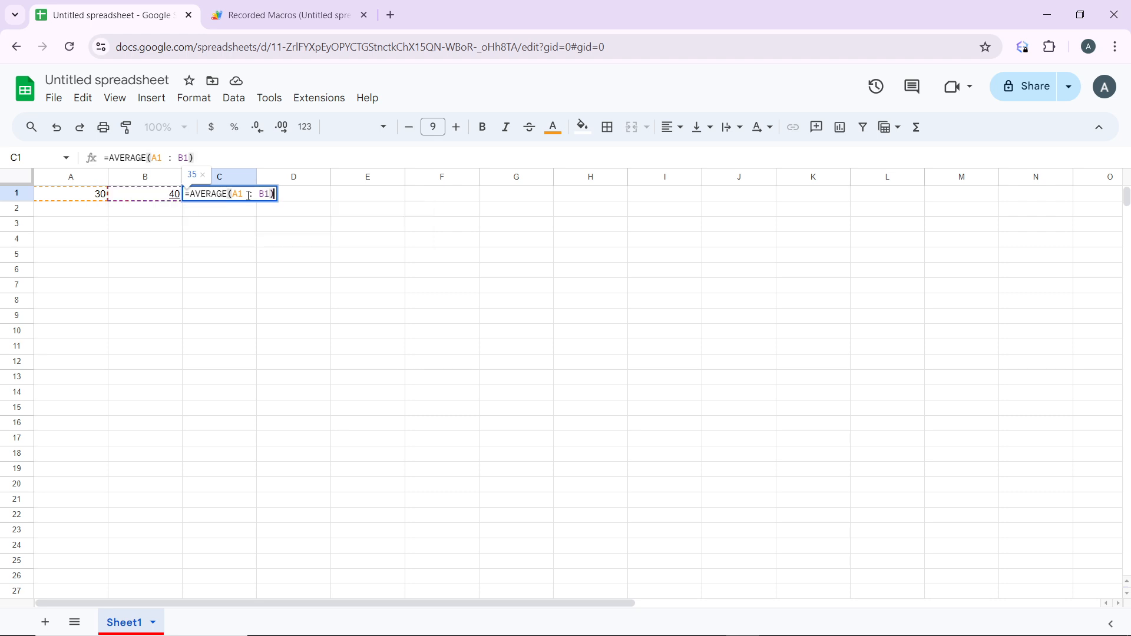
pyautogui.press('Return')
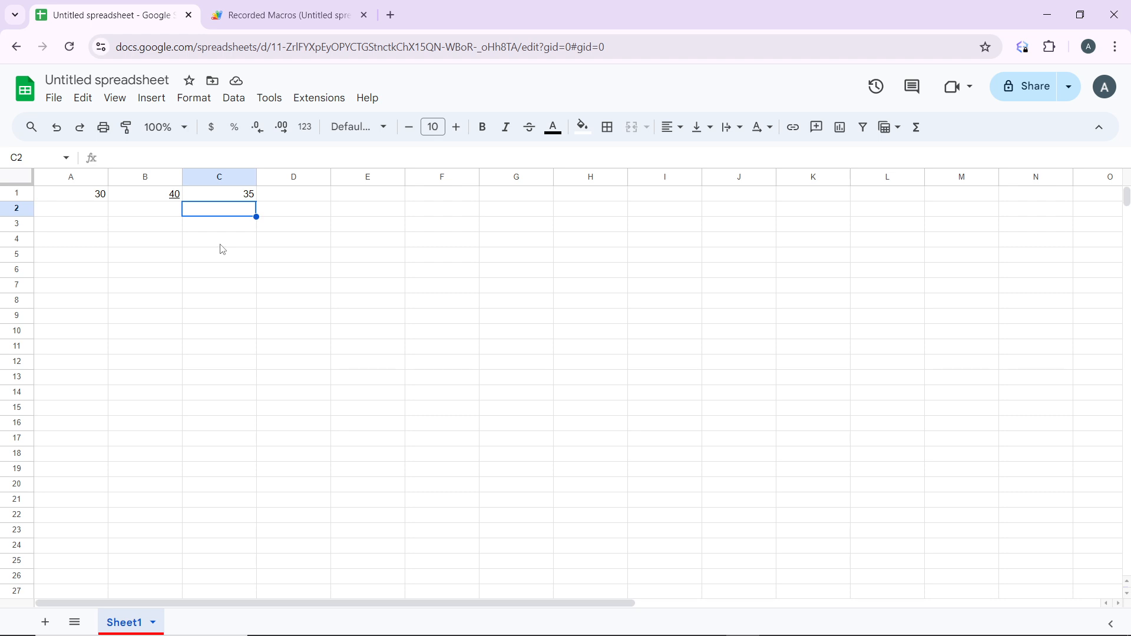
# - Replace the AVERAGE formula in cell C1 with =COUNT(A1 : B1) to count the numeric cells in the range
pyautogui.click(241, 198)
pyautogui.press('Delete')
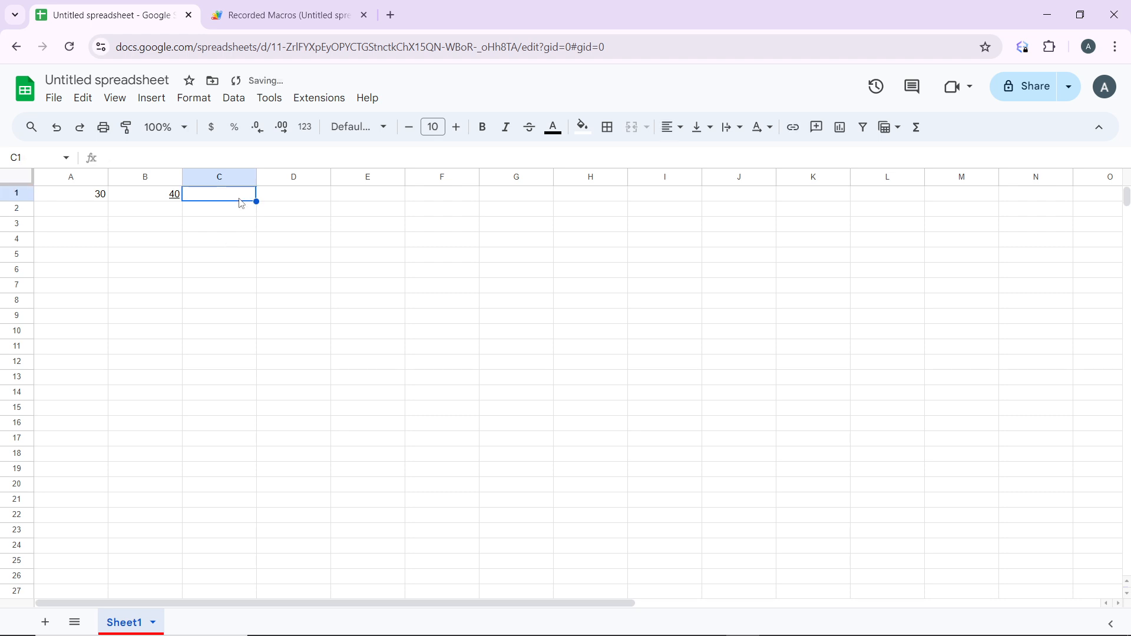
pyautogui.write('=')
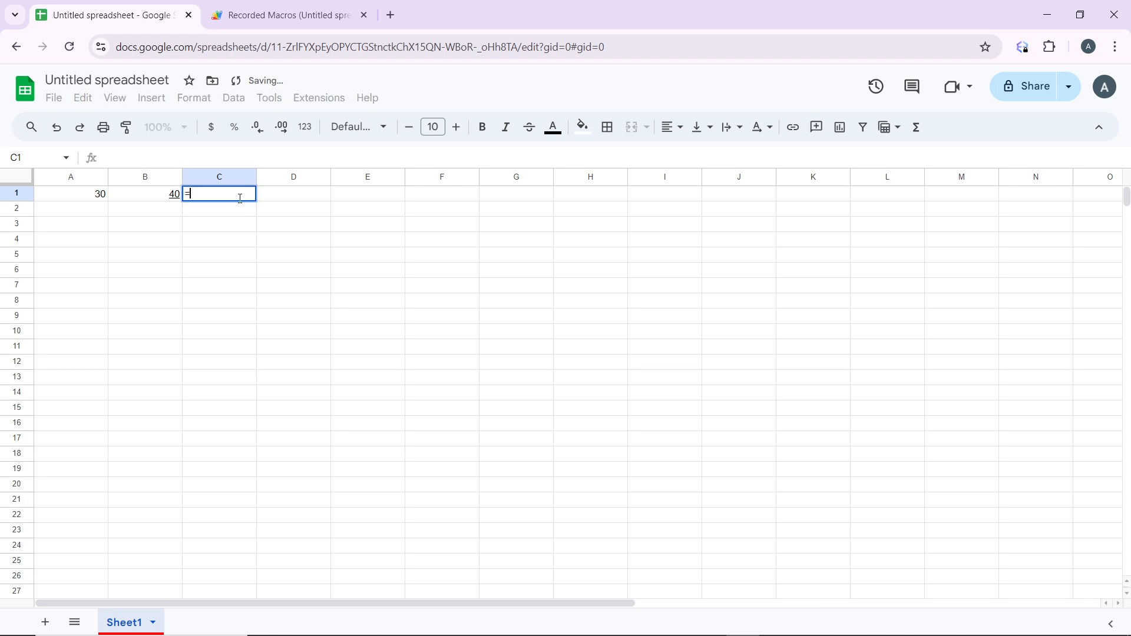
pyautogui.write('COUNT')
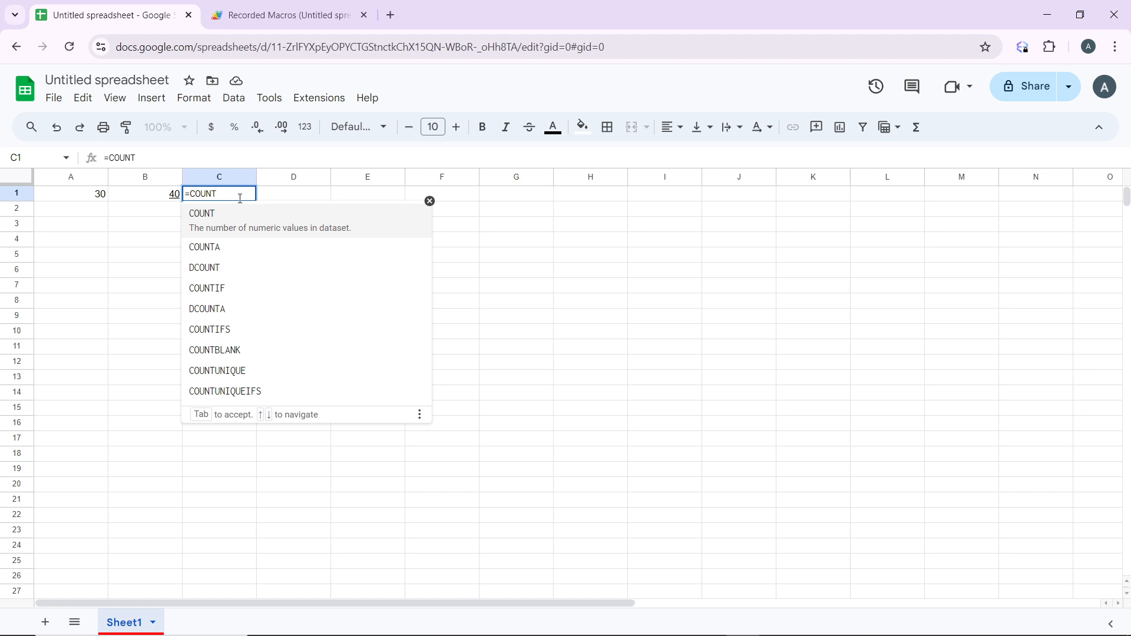
pyautogui.write('(A1')
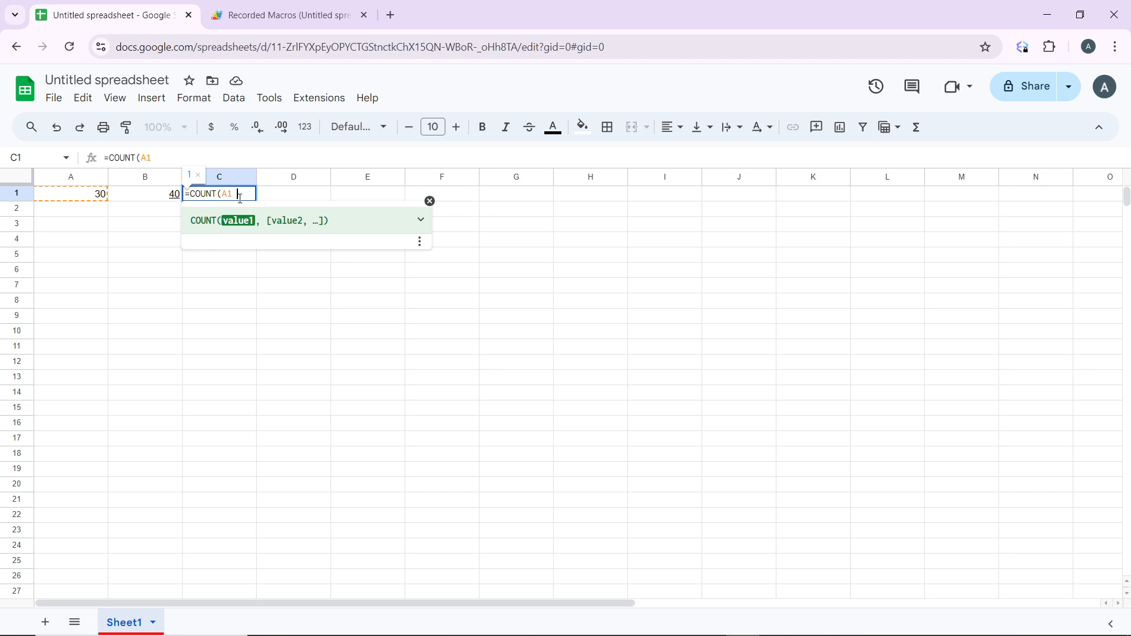
pyautogui.write(' : B1')
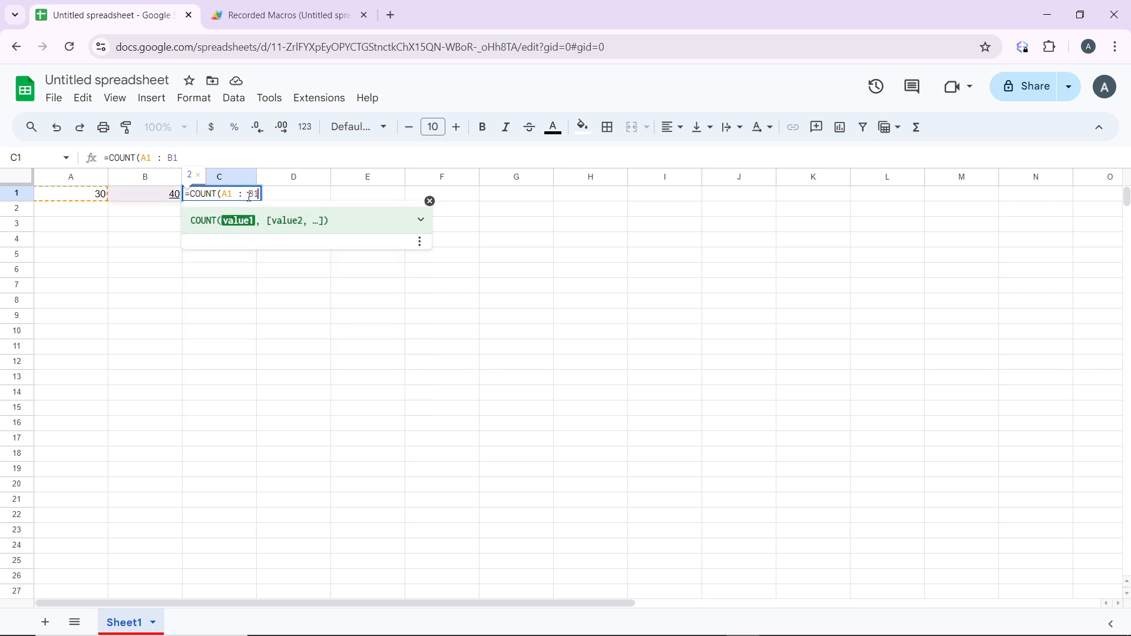
pyautogui.write(')')
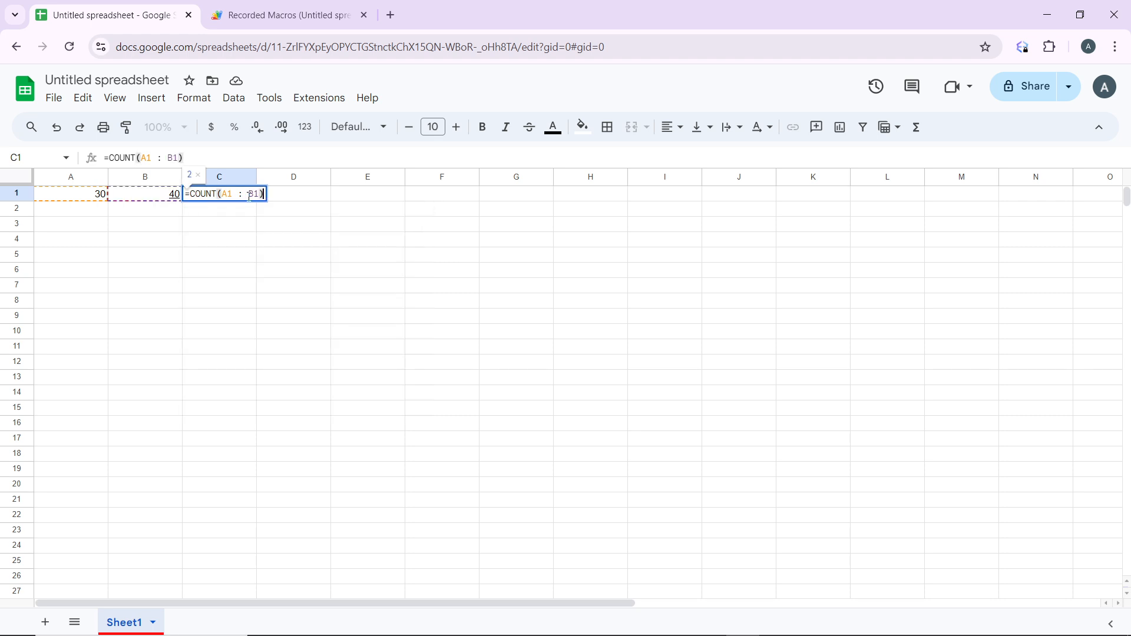
pyautogui.press('Return')
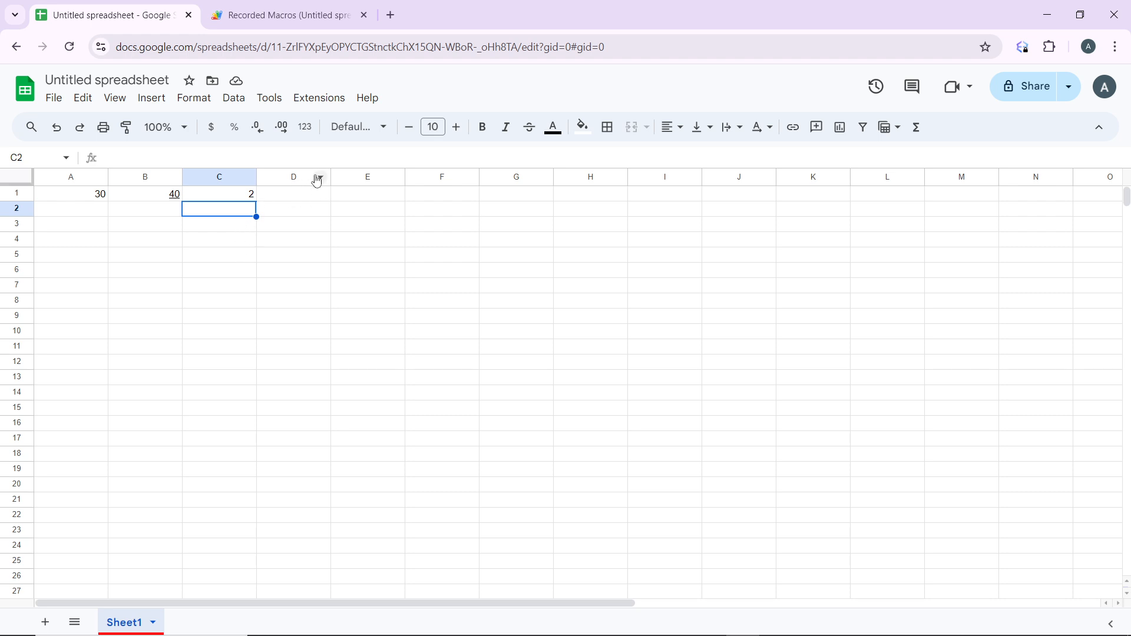
# - Replace the COUNT formula in cell C1 with =MAX(A1 : B1) to return the larger of the two numbers
pyautogui.click(243, 196)
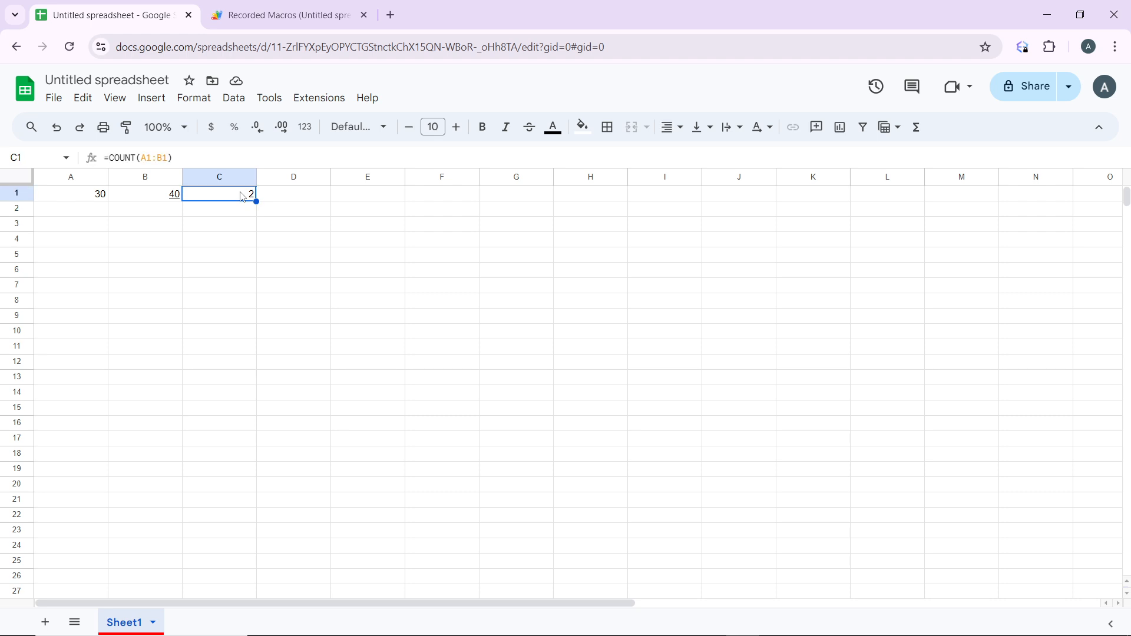
pyautogui.press('Delete')
pyautogui.write('=MAX')
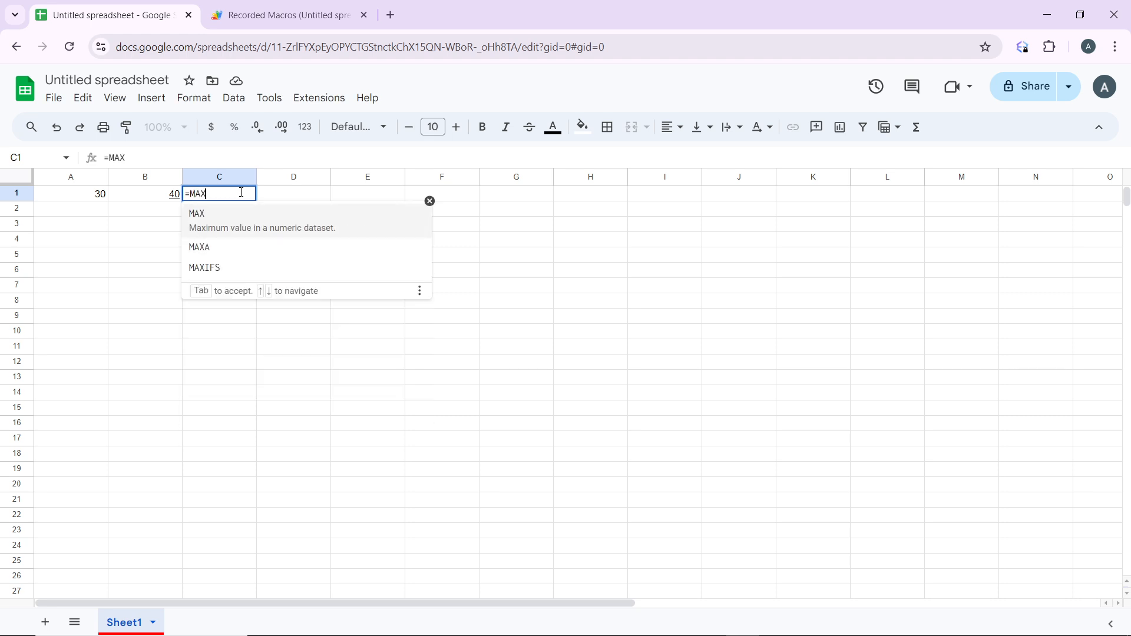
pyautogui.write('(A1')
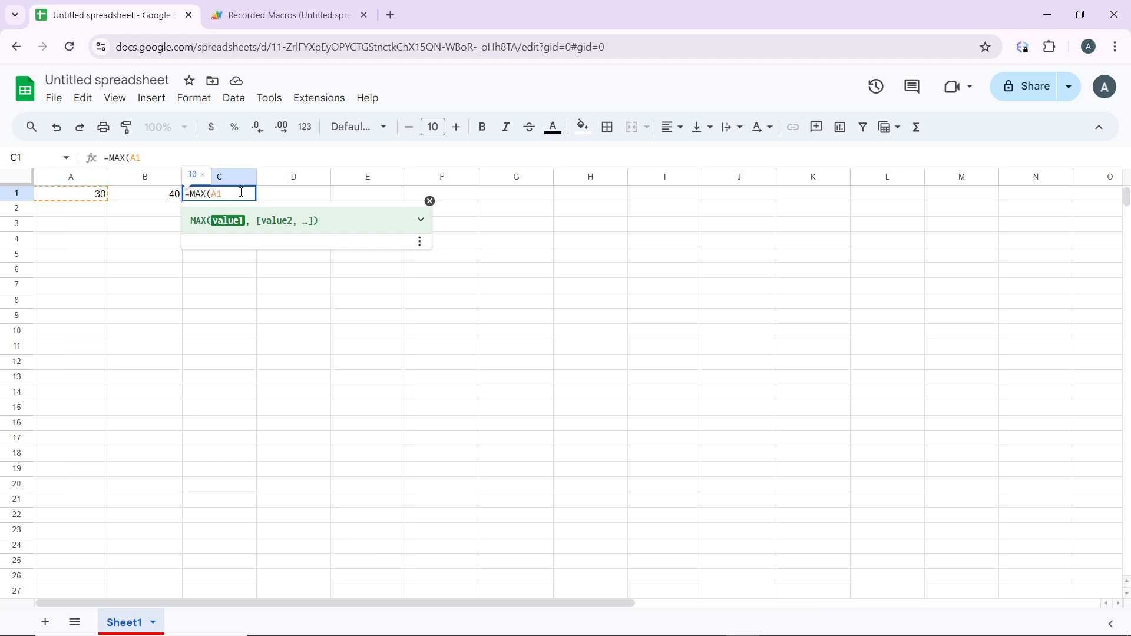
pyautogui.write(' : B1')
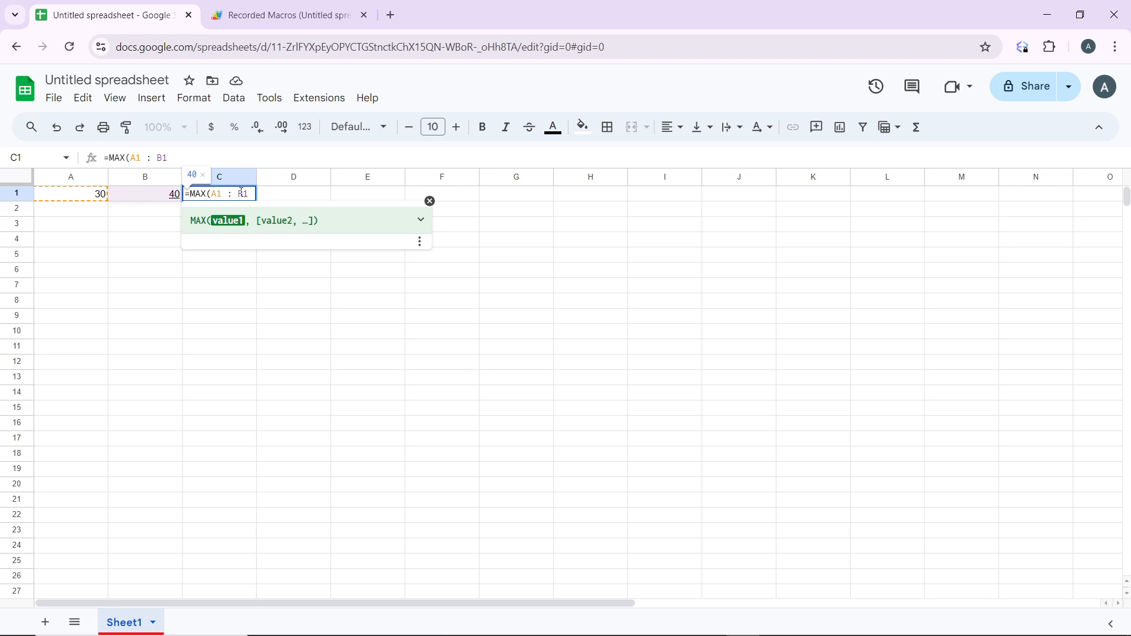
pyautogui.write(')')
pyautogui.press('Return')
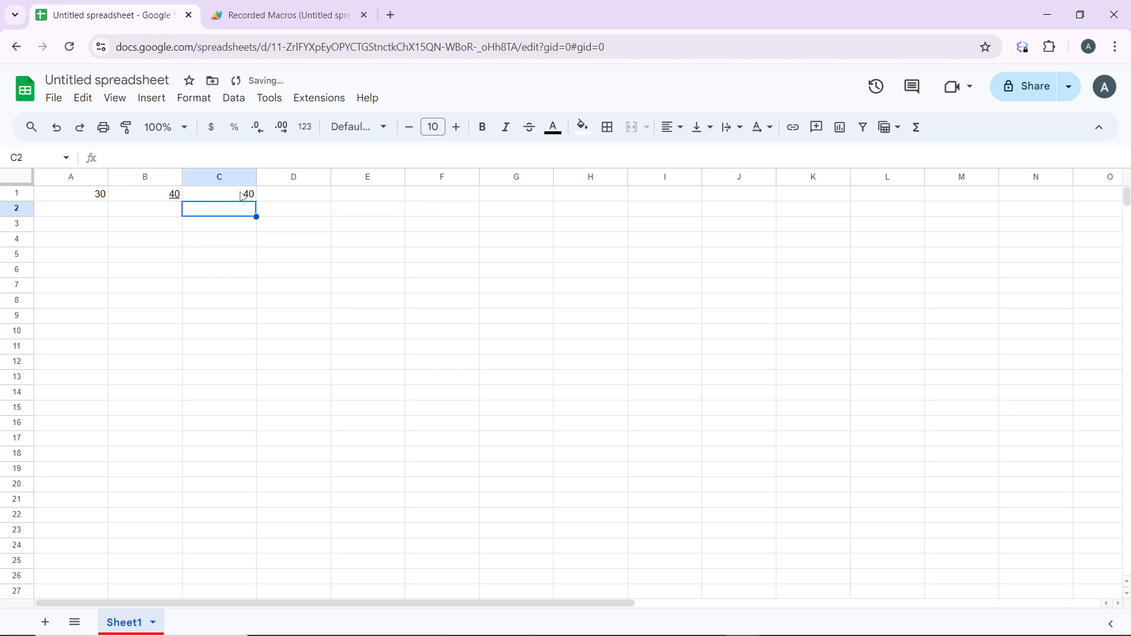